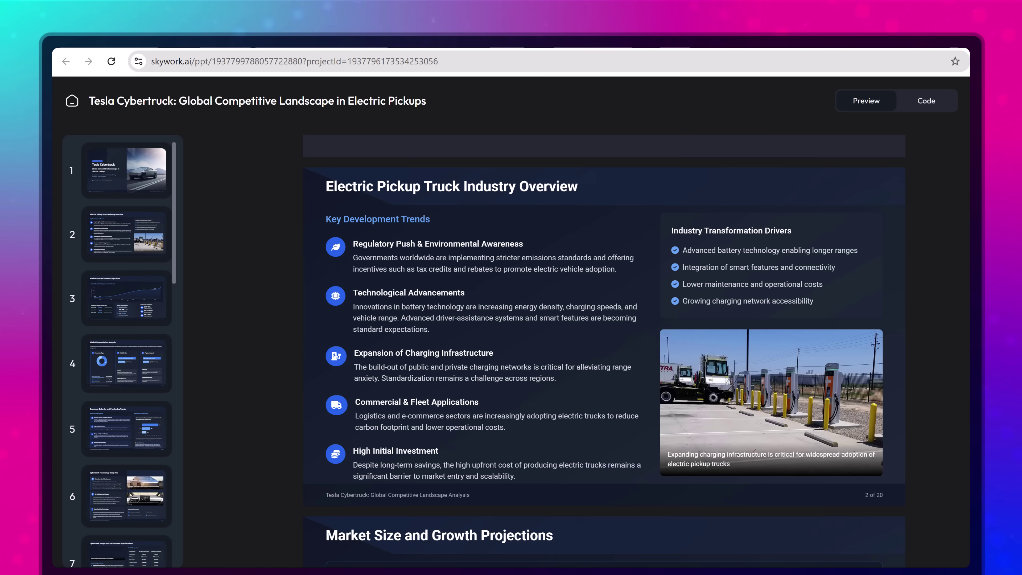
# - Scroll through the 20-slide Tesla Cybertruck presentation to its final slides
pyautogui.scroll(-8, 603, 350)
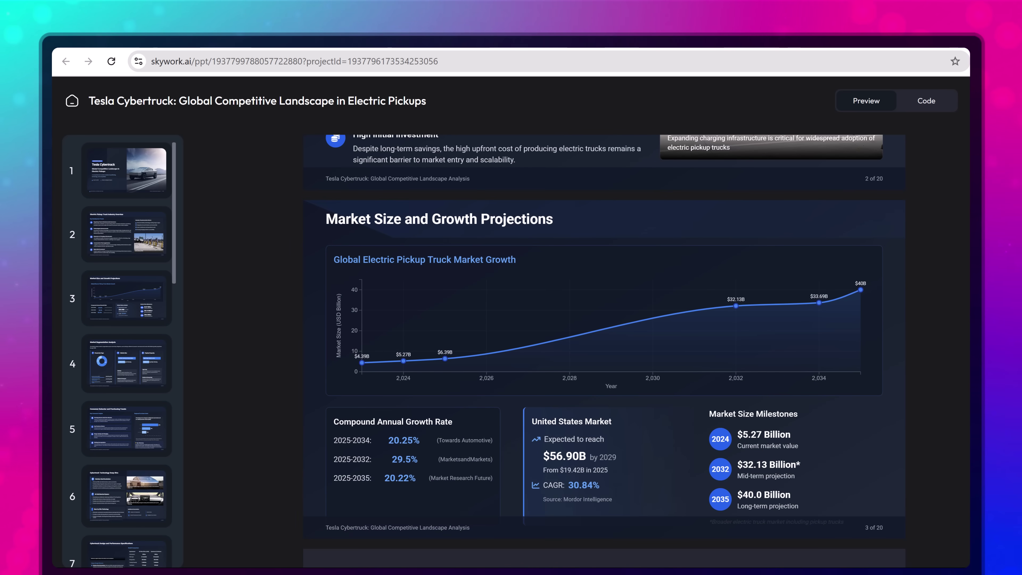
pyautogui.scroll(-8, 604, 350)
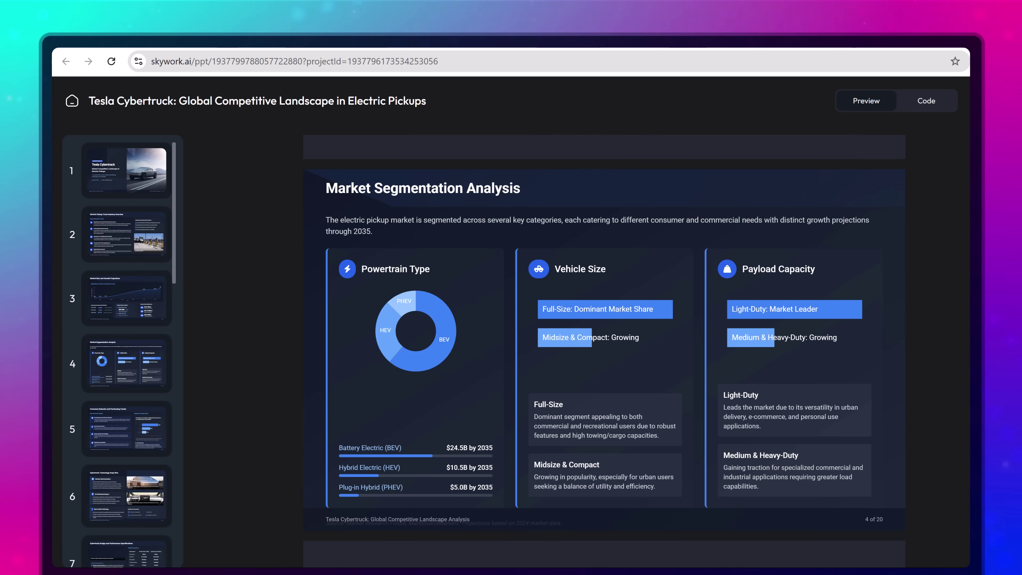
pyautogui.scroll(-8, 603, 351)
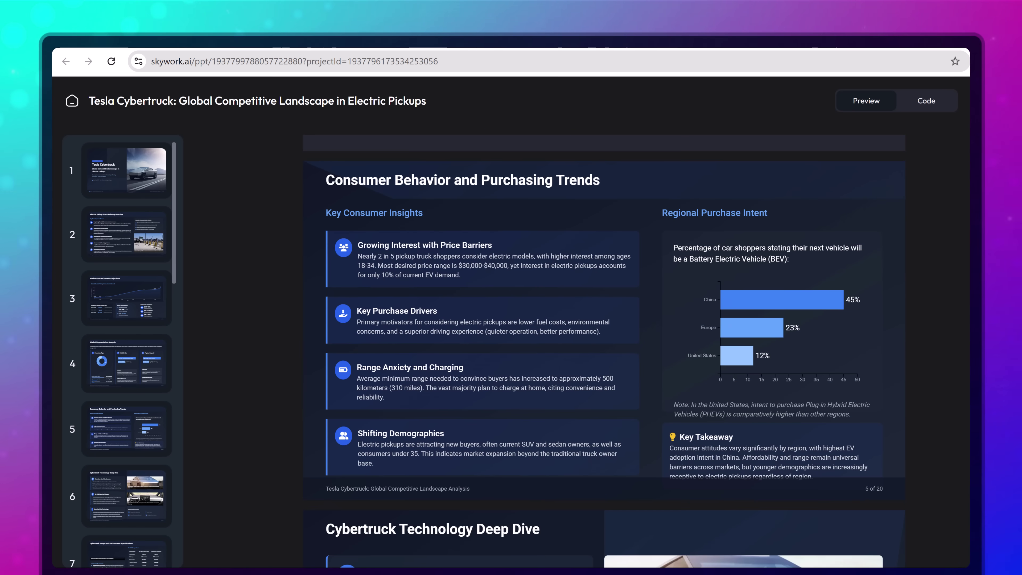
pyautogui.scroll(-8, 604, 350)
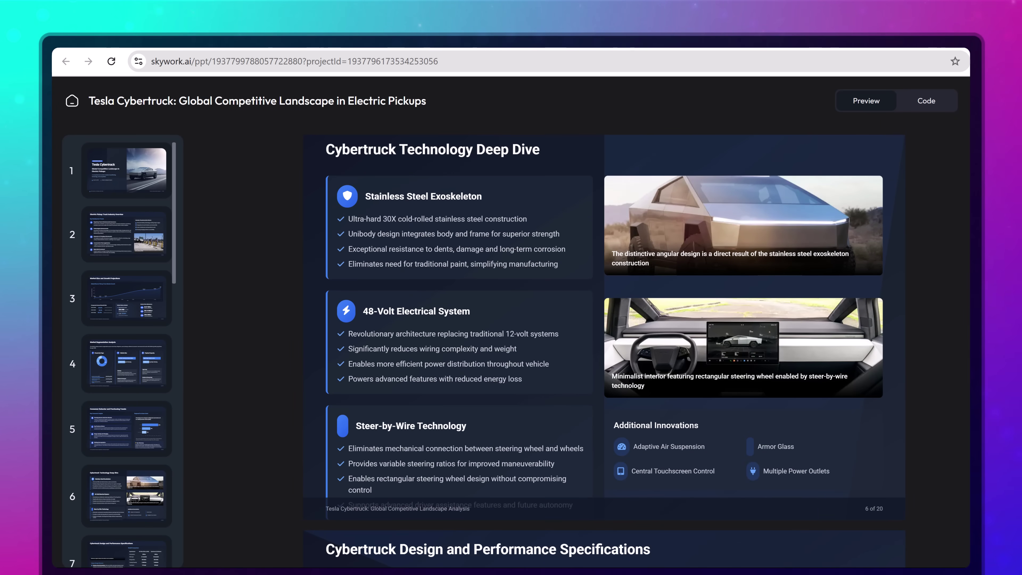
pyautogui.scroll(-8, 604, 350)
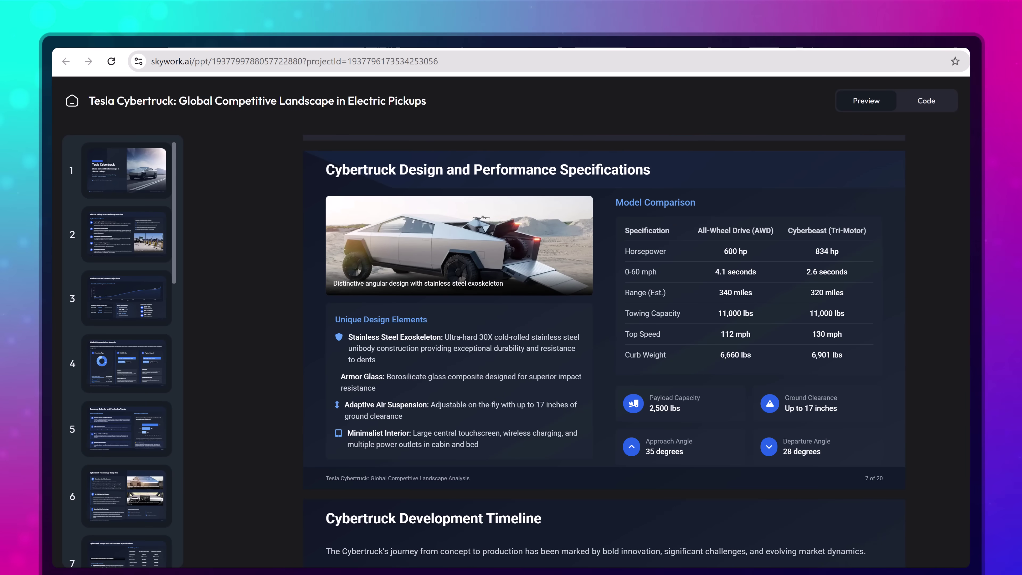
pyautogui.scroll(-8, 603, 350)
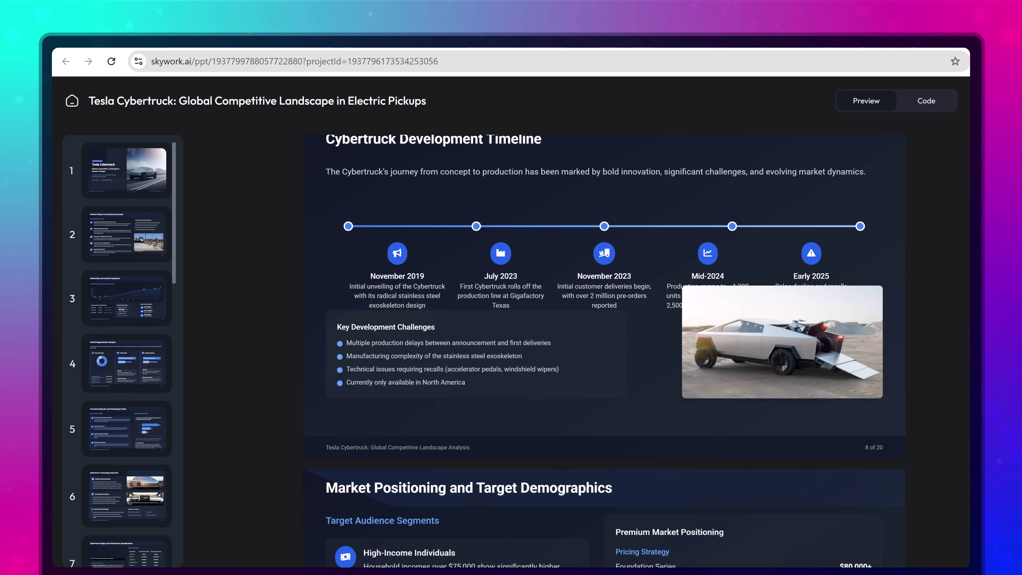
pyautogui.scroll(-8, 604, 350)
pyautogui.scroll(-5, 604, 350)
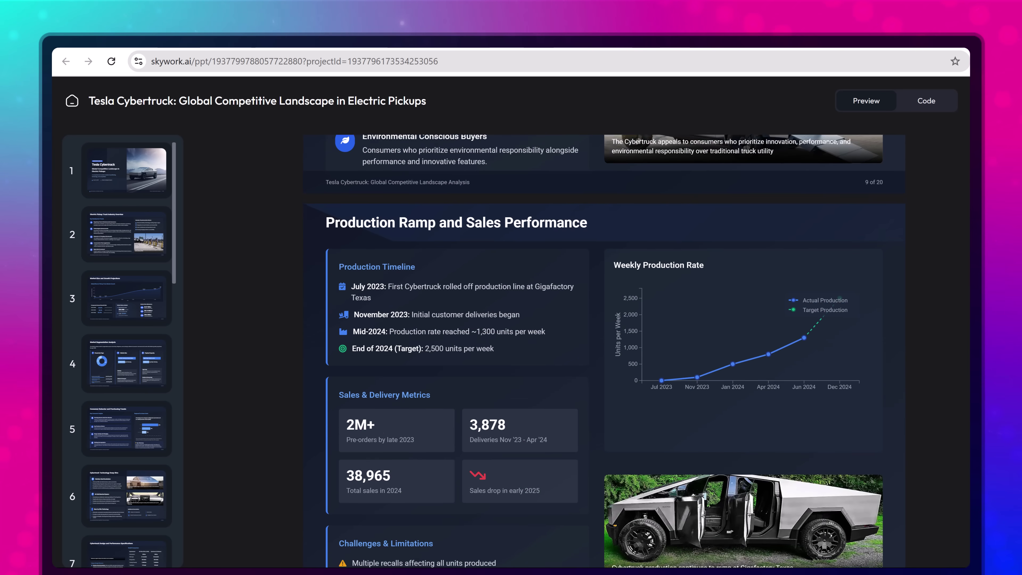
pyautogui.scroll(-8, 809, 193)
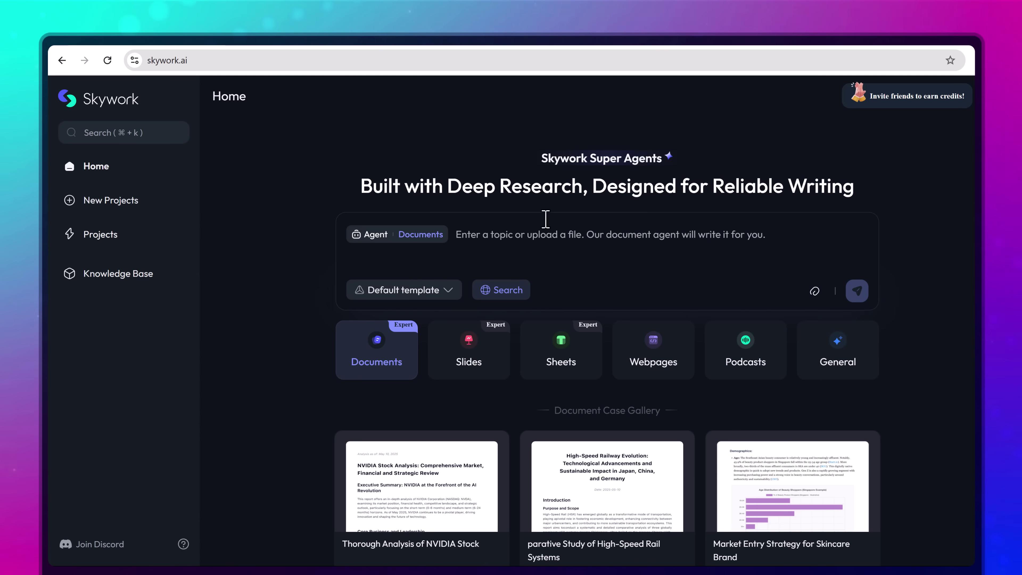
pyautogui.moveTo(541, 159); pyautogui.dragTo(696, 166)
pyautogui.click(698, 168)
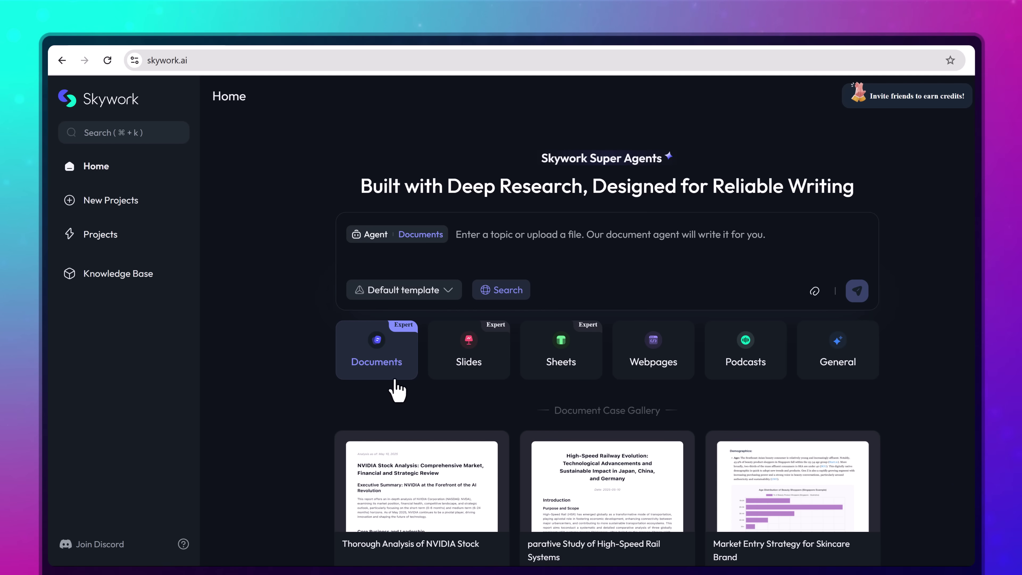
pyautogui.scroll(-5, 418, 398)
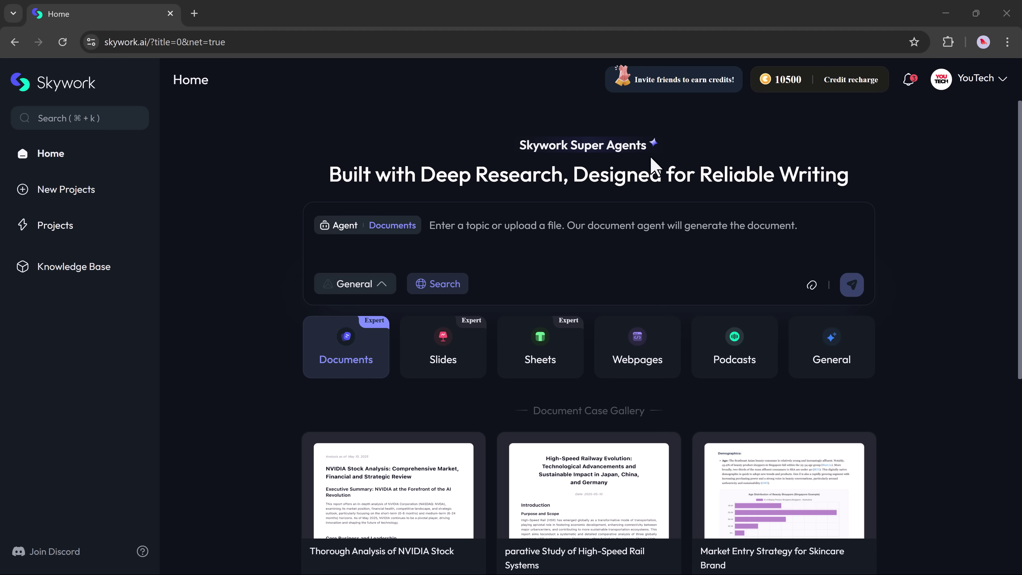
pyautogui.click(480, 231)
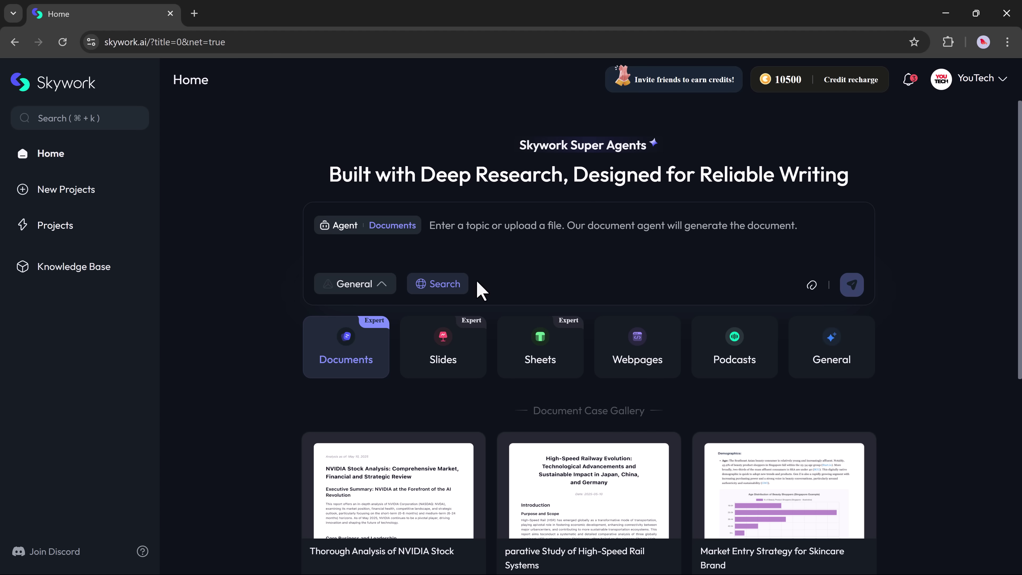
pyautogui.scroll(-5, 844, 365)
pyautogui.scroll(-3, 848, 365)
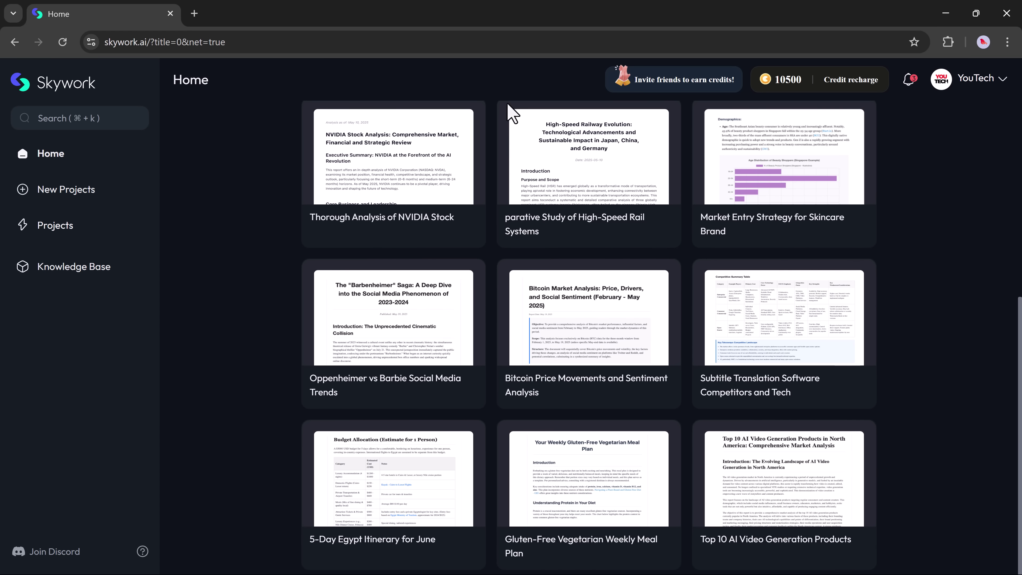
pyautogui.scroll(8, 463, 292)
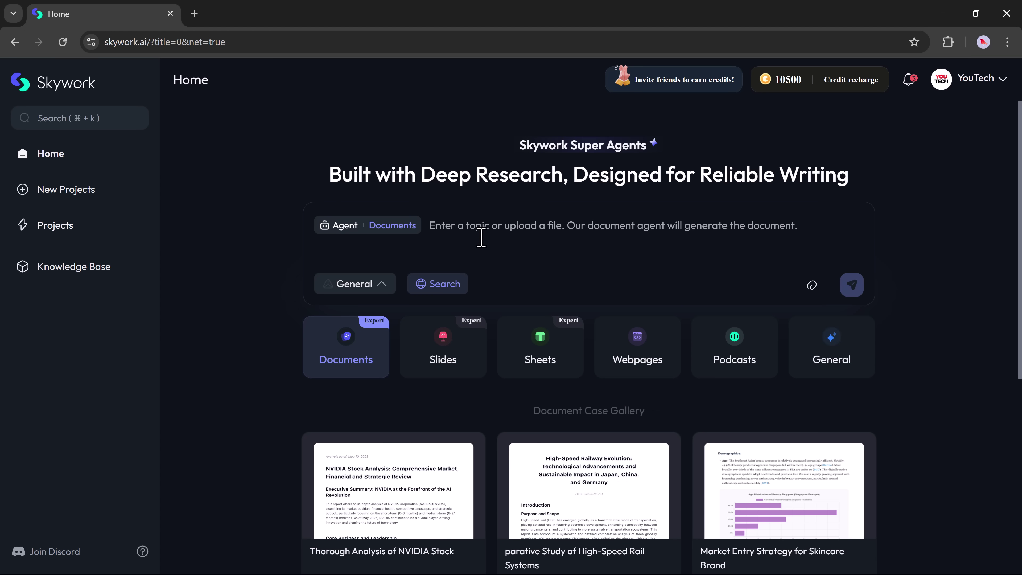
# - Paste the Bitcoin February–May 2025 price and Reddit/Twitter sentiment request and choose the General template
pyautogui.write("Examine Bitcoin's price trends from February to May 2025, highlighting major factors influencing its fluctuations. Analyze key events, economic indicators, and market developments that impacted its value. Additionally, perform a sentiment analysis of Reddit’s WallStreetBets and Twitter conversations to determine if the general tone was bullish or bearish during this period. Summarize your findings in a well-structured and concise report that provides clear insights into both the price movements and the public sentiment driving market behavior.")
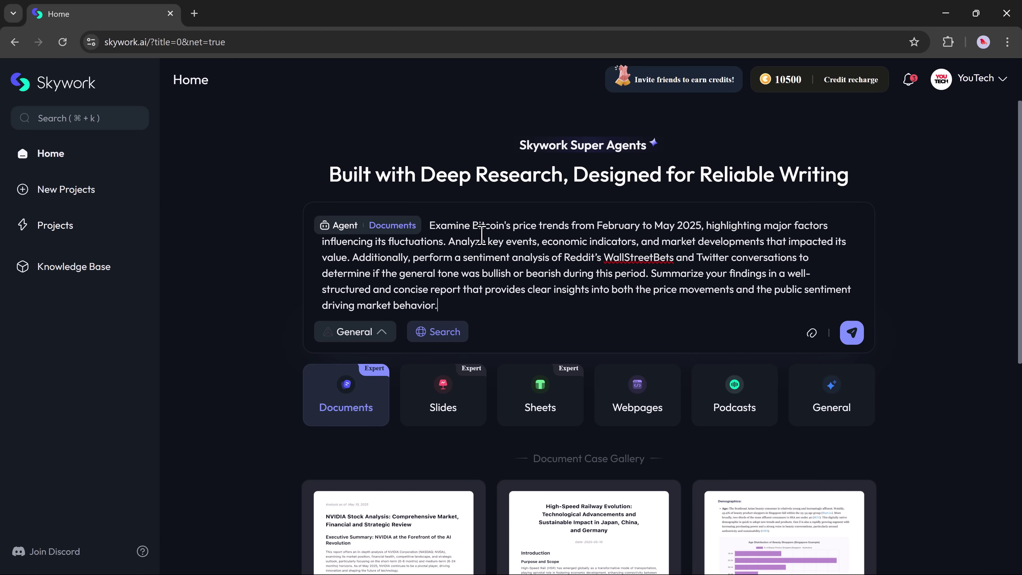
pyautogui.click(367, 334)
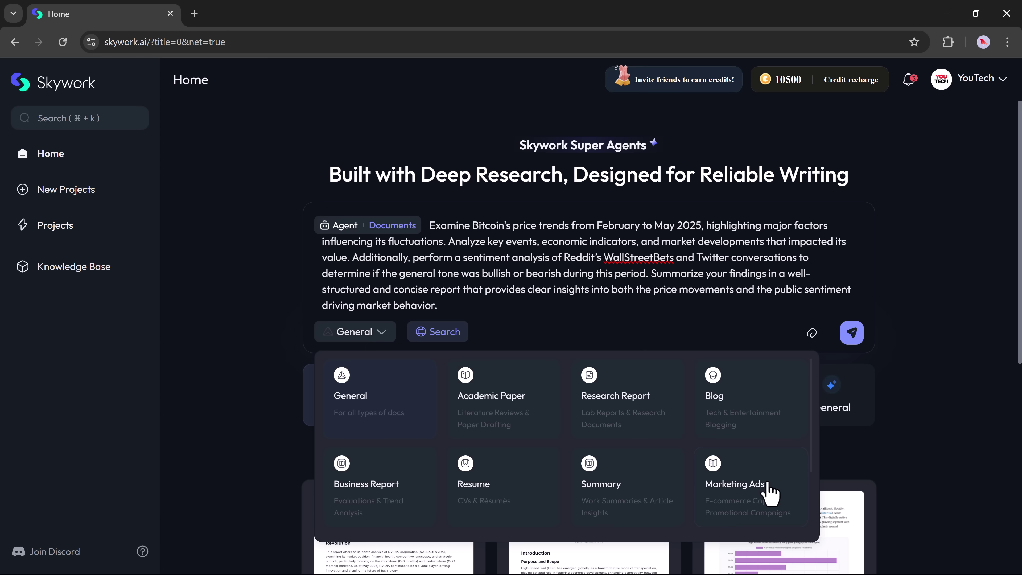
pyautogui.click(359, 395)
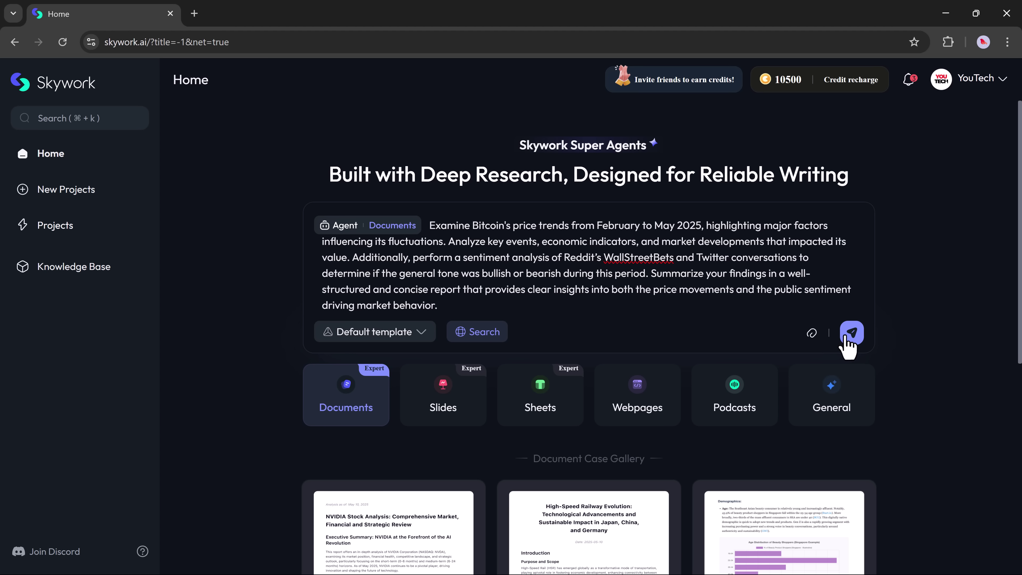
# - Send the Bitcoin report request and review the Add more form as the agent proceeds
pyautogui.click(845, 336)
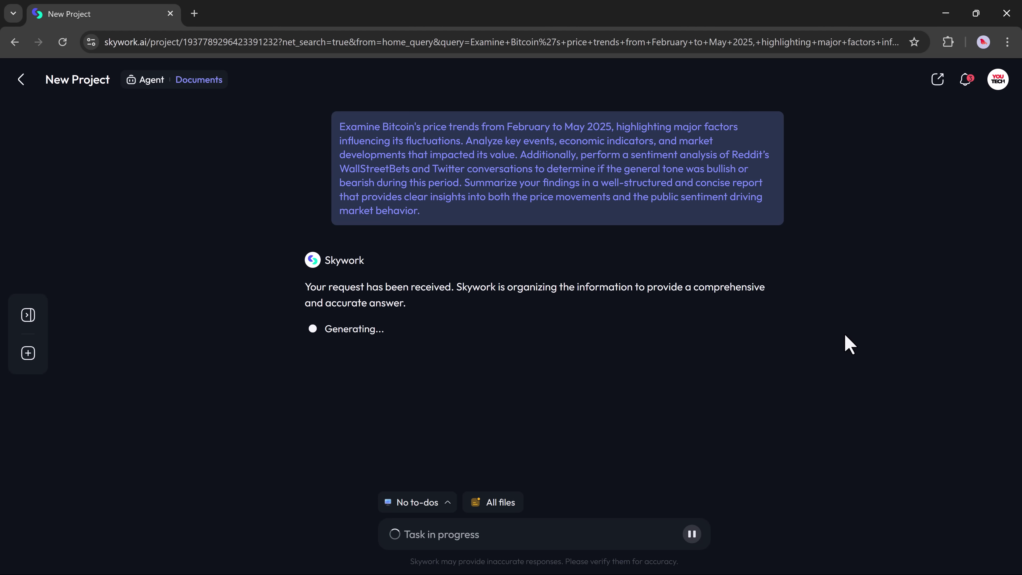
pyautogui.scroll(8, 510, 242)
pyautogui.scroll(1, 511, 254)
pyautogui.scroll(-7, 513, 248)
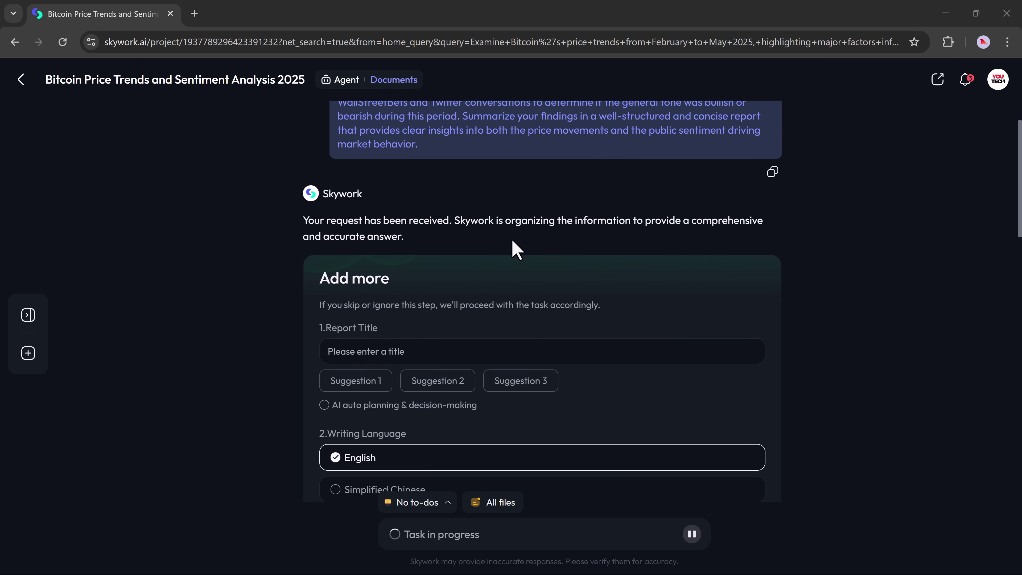
pyautogui.scroll(-12, 516, 249)
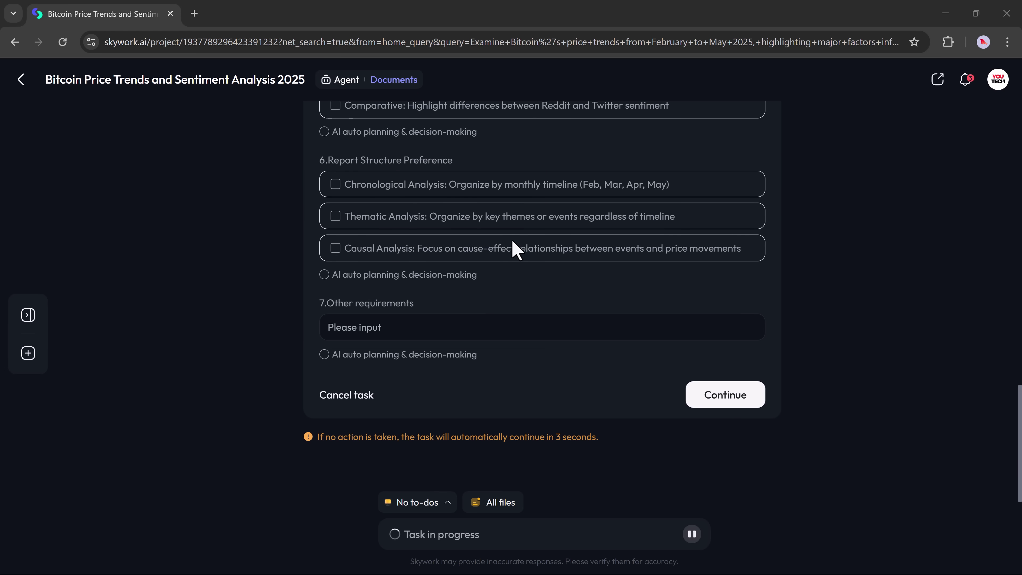
pyautogui.scroll(15, 516, 249)
pyautogui.scroll(2, 516, 249)
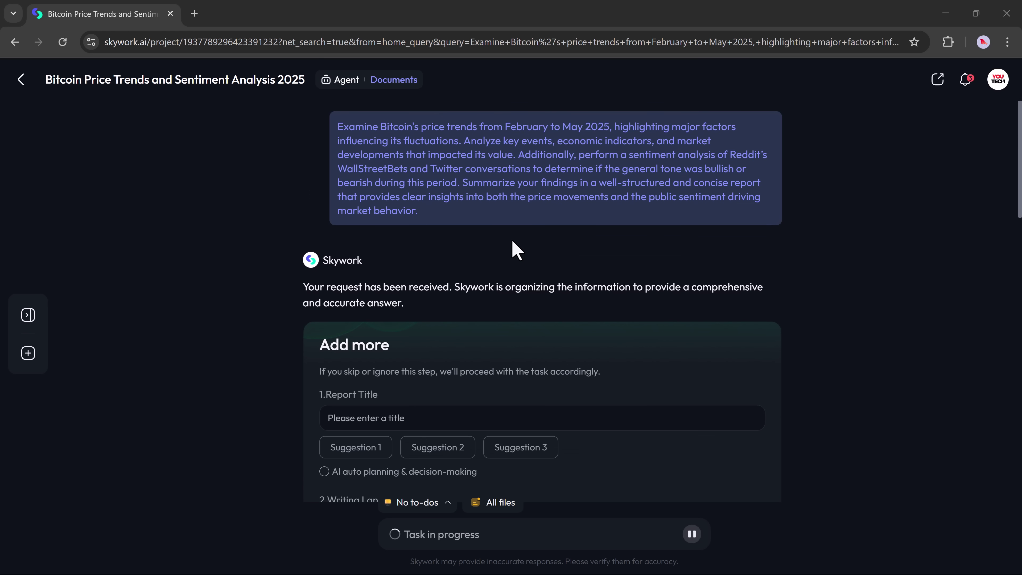
pyautogui.scroll(-3, 516, 249)
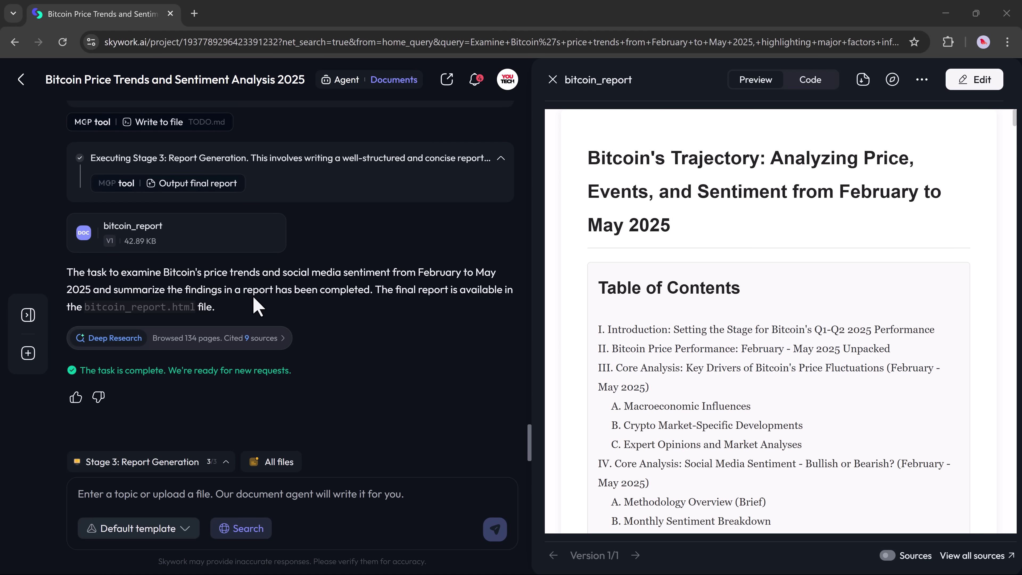
pyautogui.scroll(15, 254, 297)
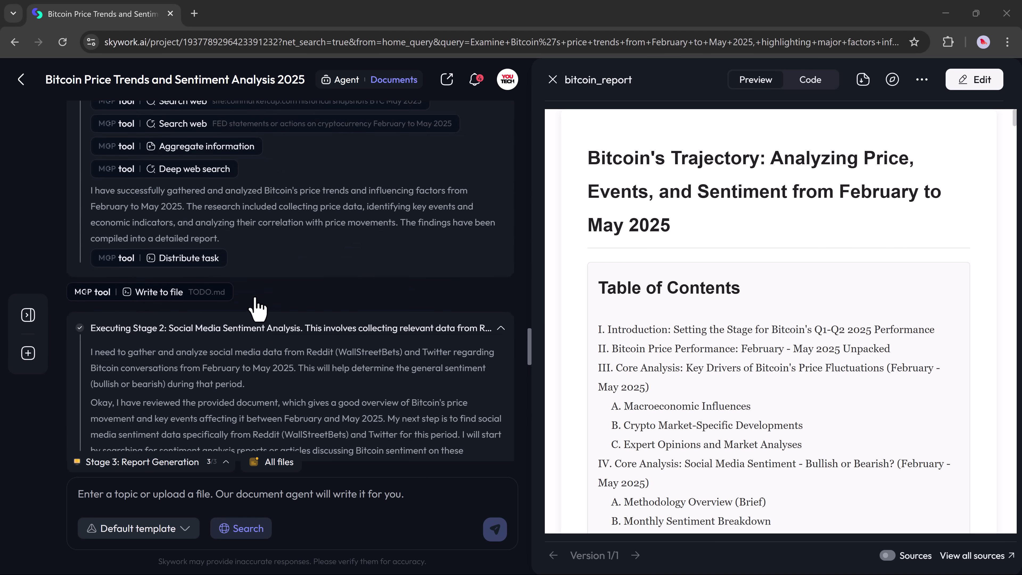
pyautogui.scroll(10, 257, 306)
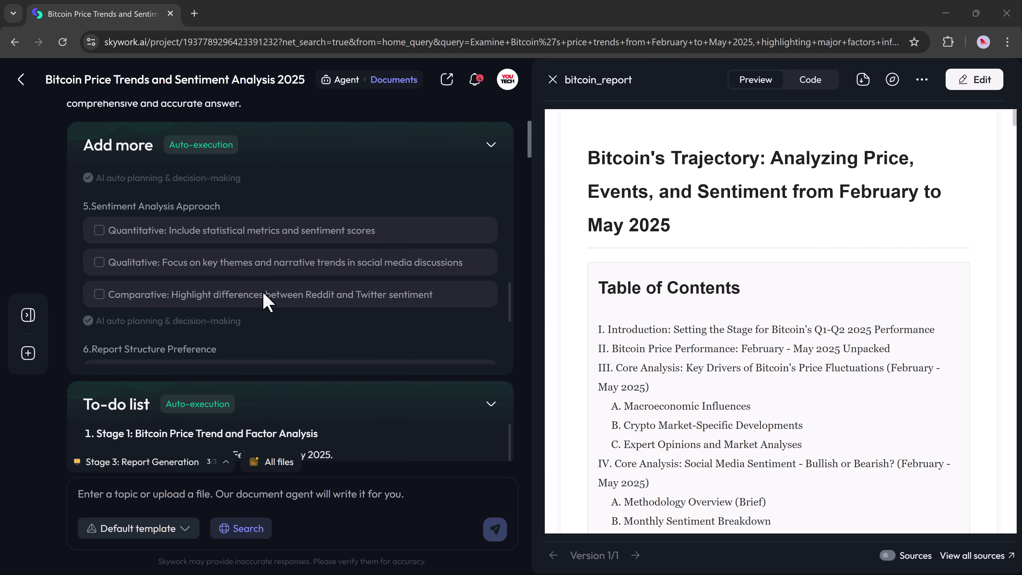
pyautogui.scroll(-1, 562, 411)
pyautogui.scroll(-5, 562, 411)
pyautogui.scroll(-10, 518, 379)
pyautogui.scroll(5, 581, 284)
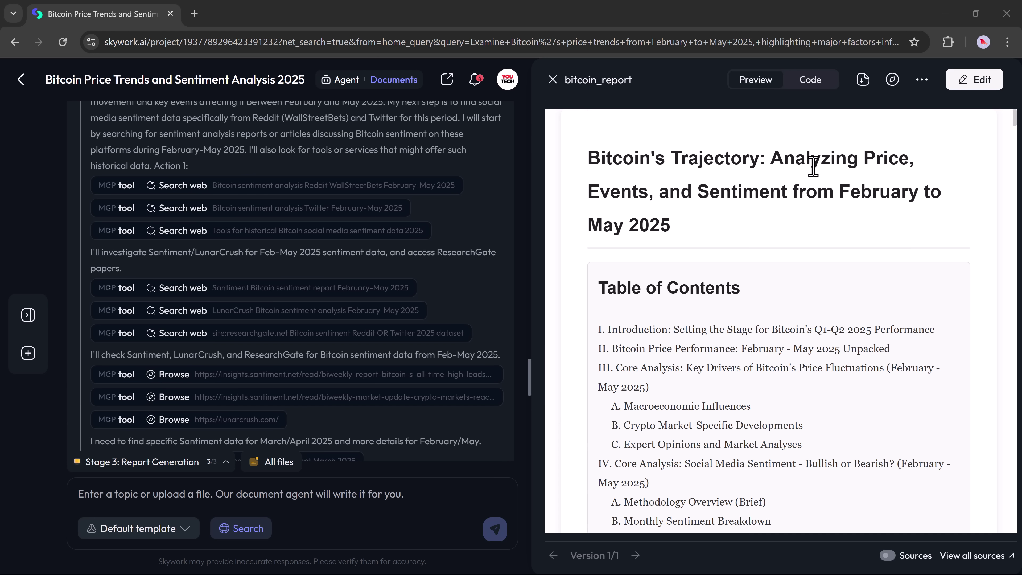
pyautogui.scroll(-1, 813, 167)
pyautogui.scroll(-5, 810, 173)
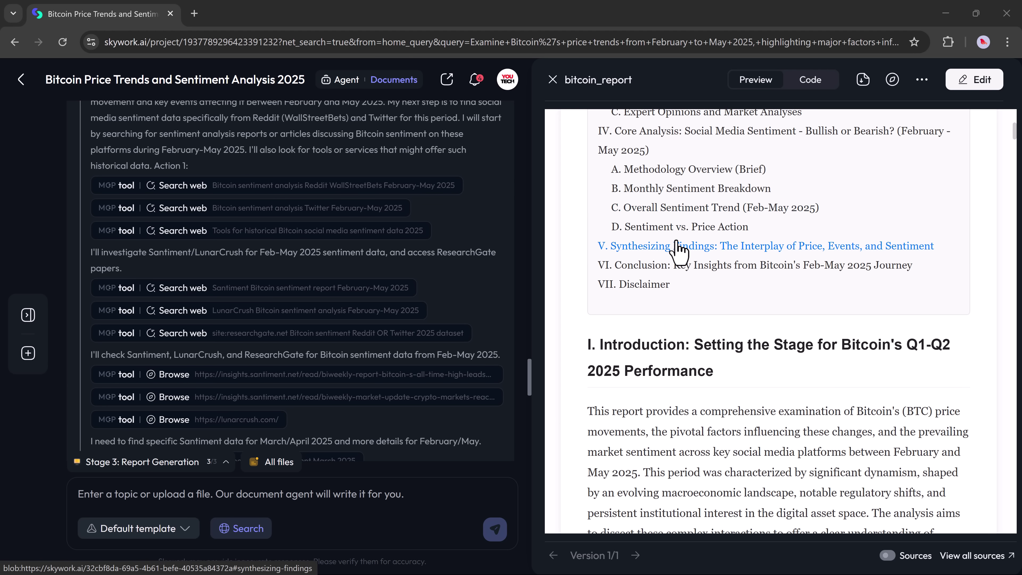
pyautogui.scroll(-4, 676, 245)
pyautogui.scroll(-8, 675, 246)
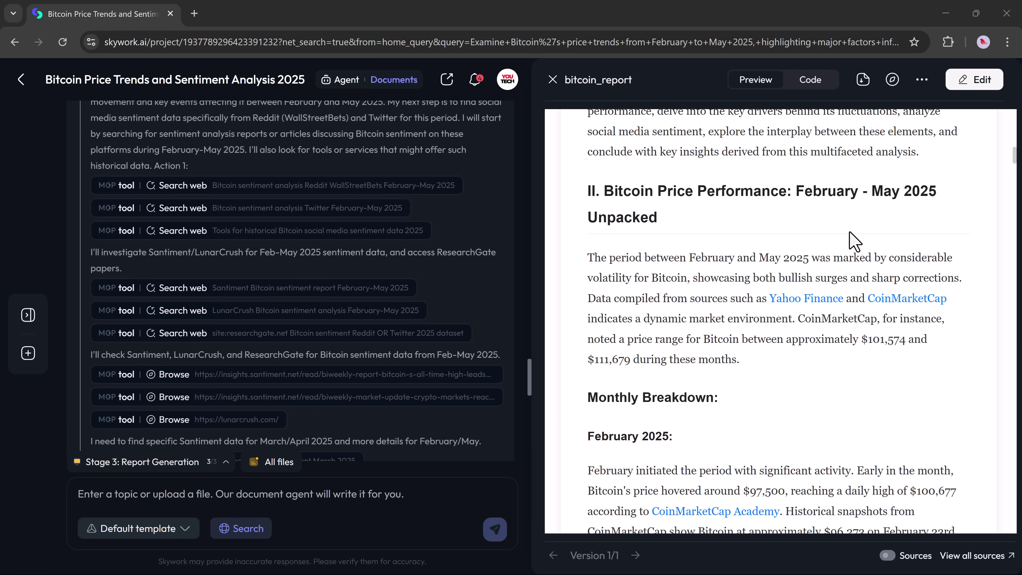
pyautogui.scroll(-6, 712, 221)
pyautogui.scroll(-5, 708, 250)
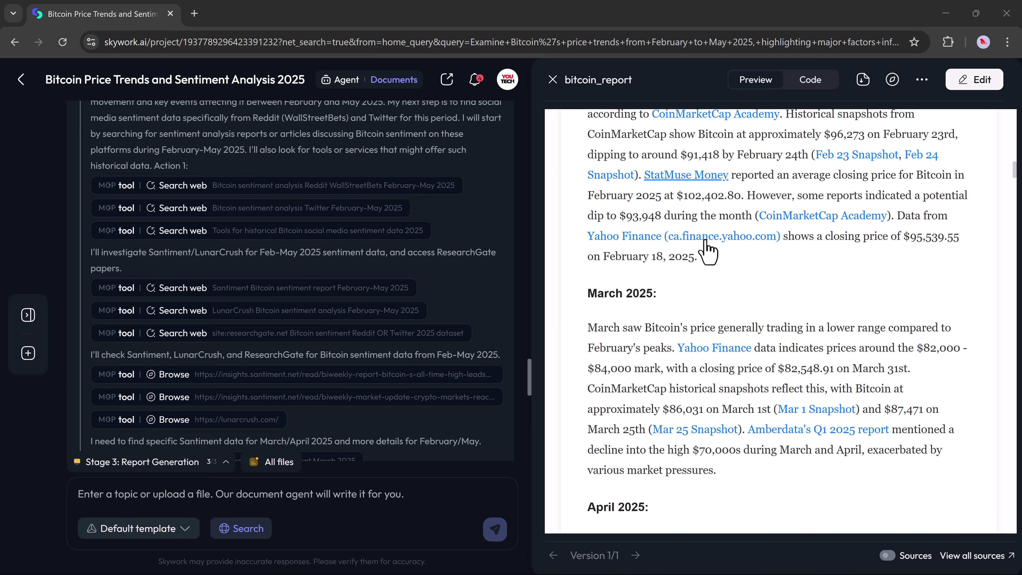
pyautogui.scroll(-15, 708, 250)
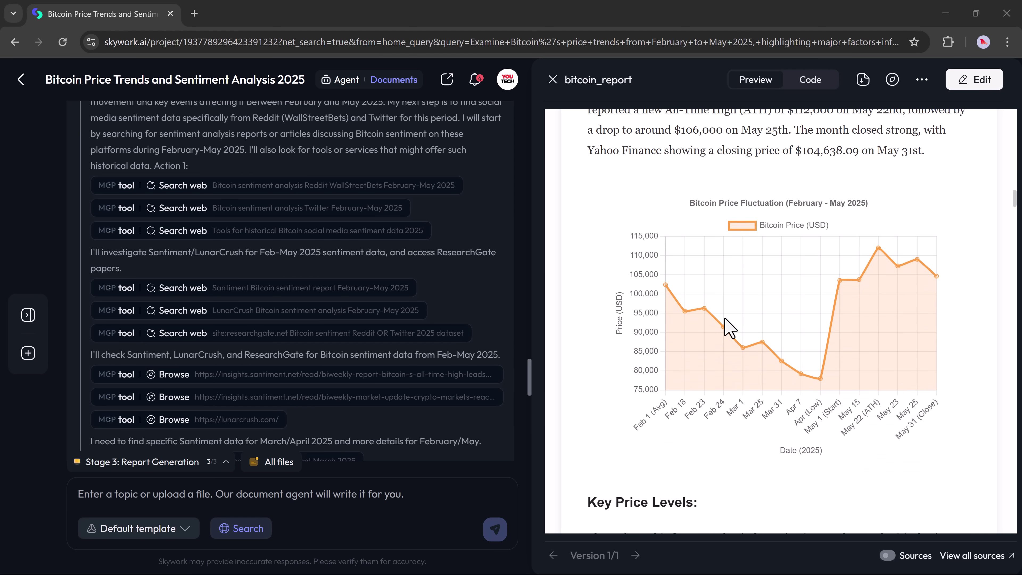
pyautogui.scroll(-2, 726, 327)
pyautogui.scroll(3, 728, 325)
pyautogui.scroll(-6, 740, 328)
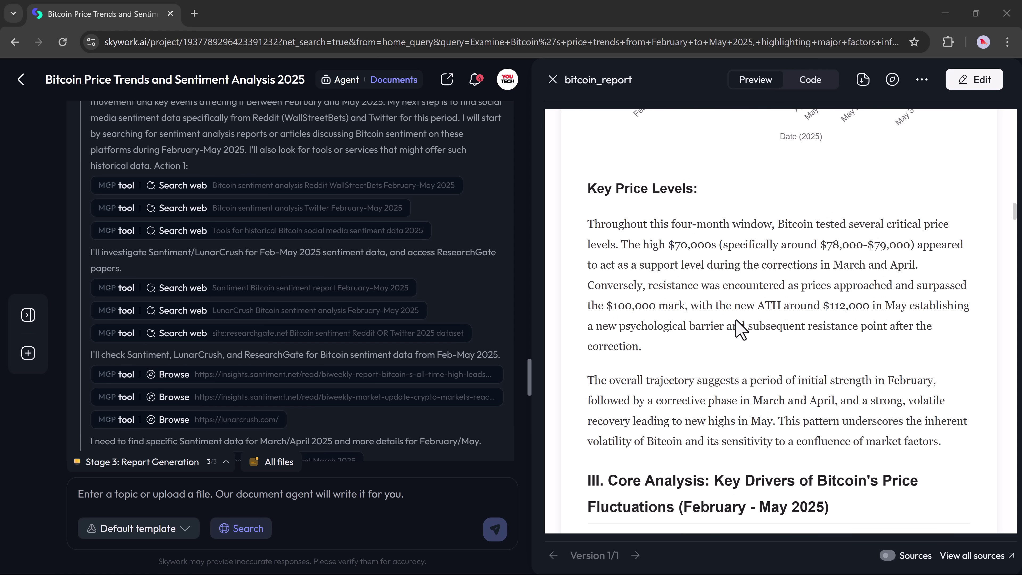
pyautogui.scroll(-14, 740, 329)
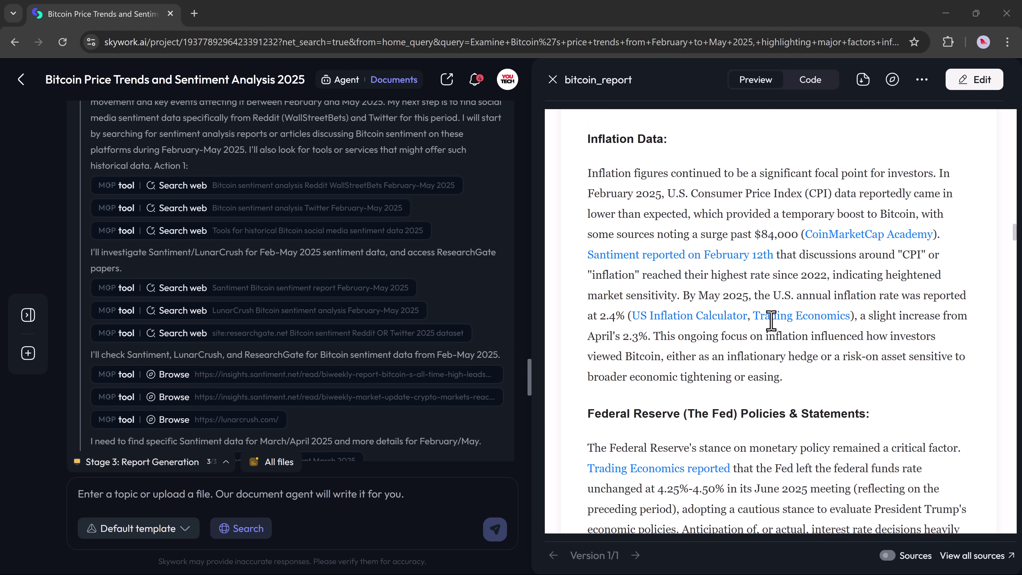
pyautogui.scroll(-15, 771, 320)
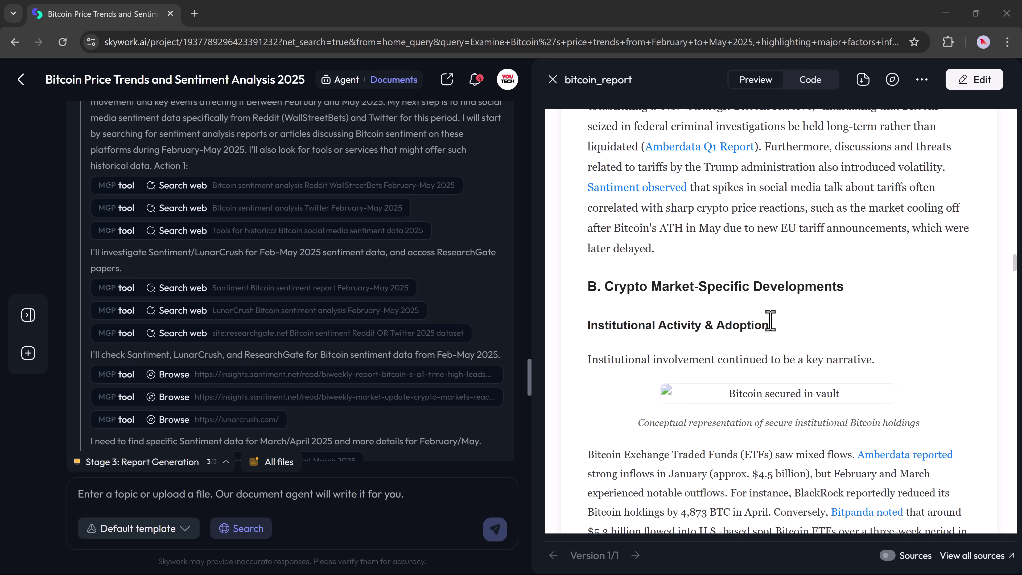
pyautogui.scroll(-14, 770, 321)
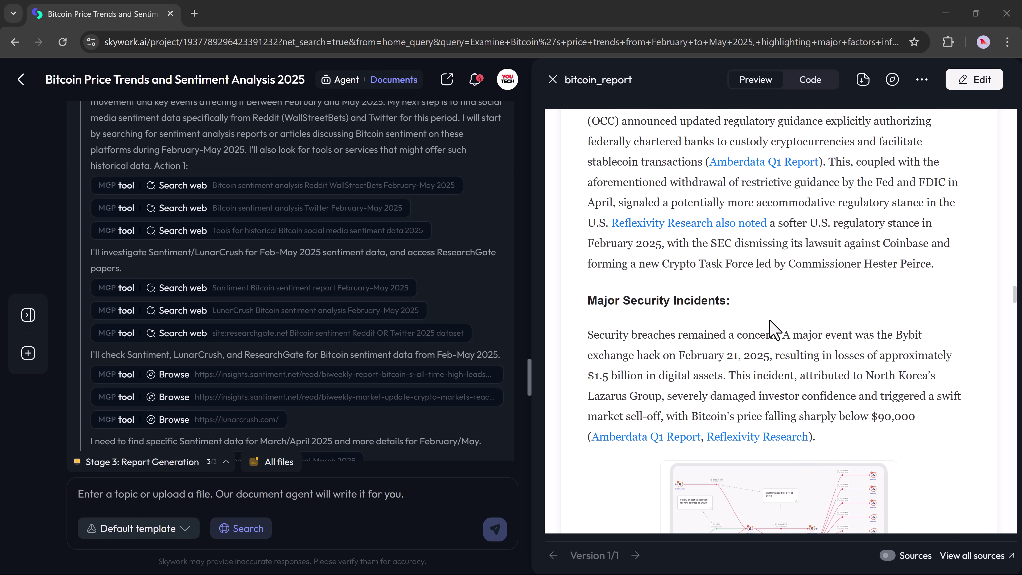
pyautogui.scroll(-15, 770, 328)
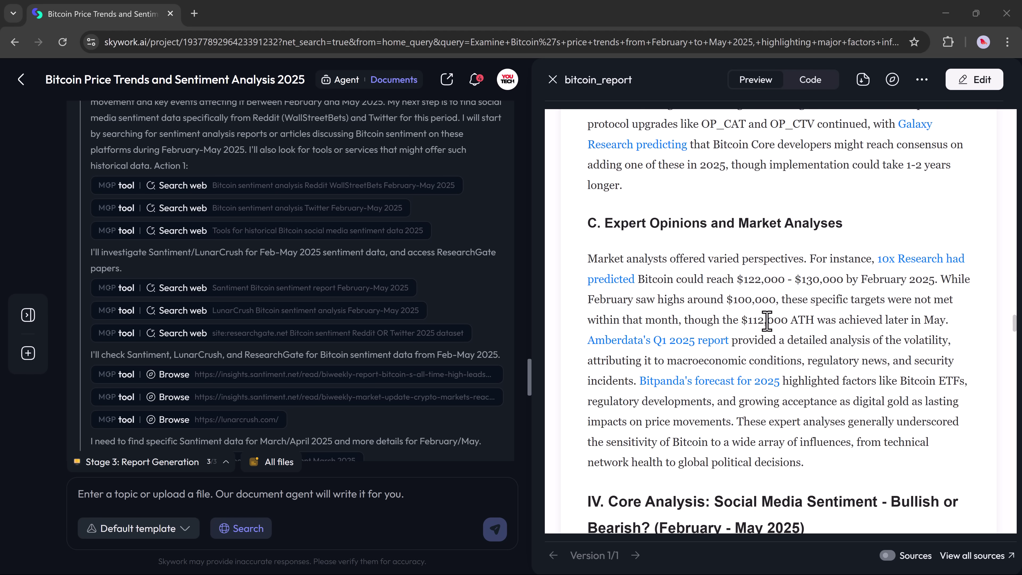
pyautogui.scroll(20, 767, 321)
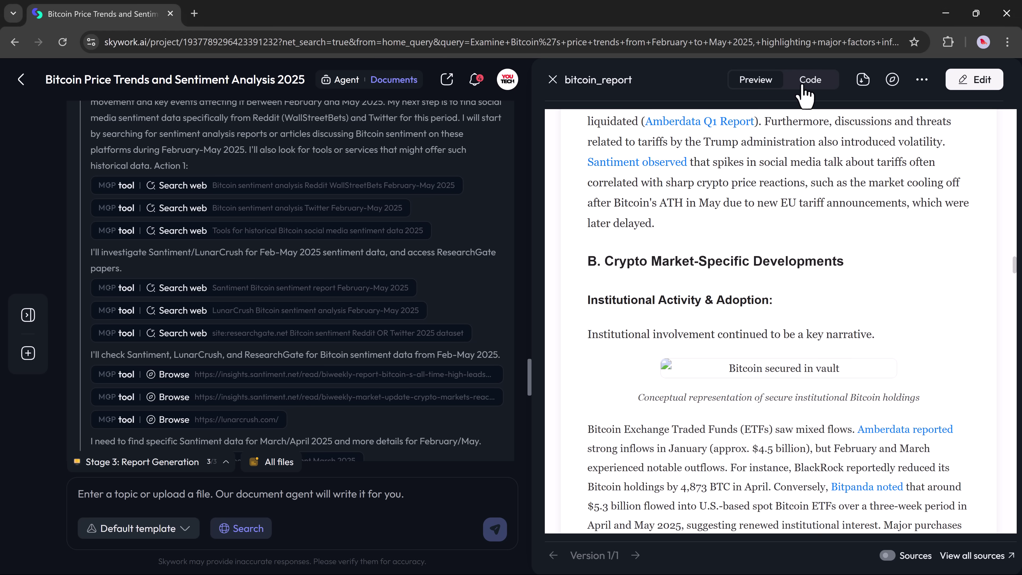
pyautogui.click(801, 88)
pyautogui.scroll(-12, 749, 201)
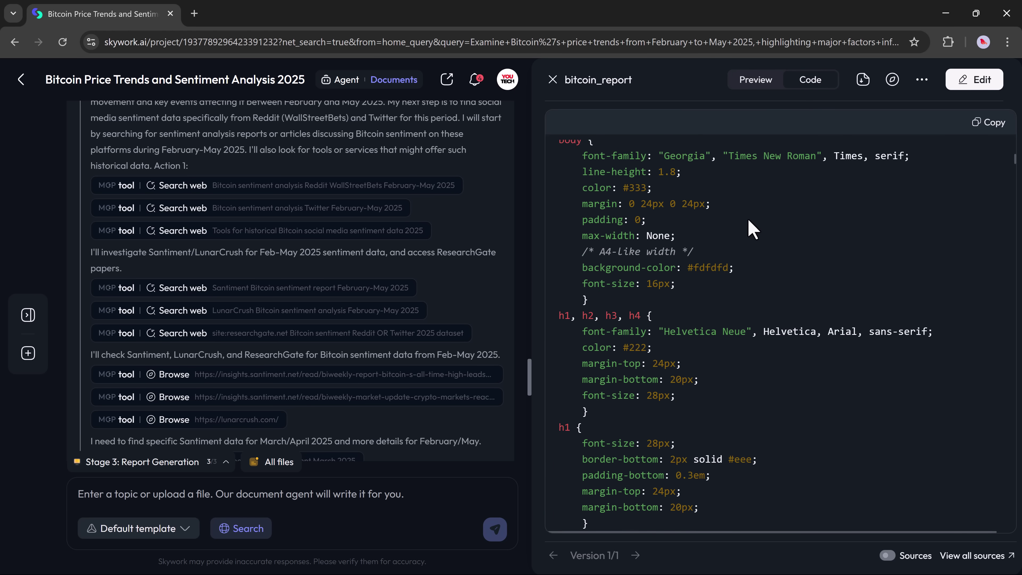
pyautogui.scroll(-20, 749, 228)
pyautogui.scroll(5, 935, 151)
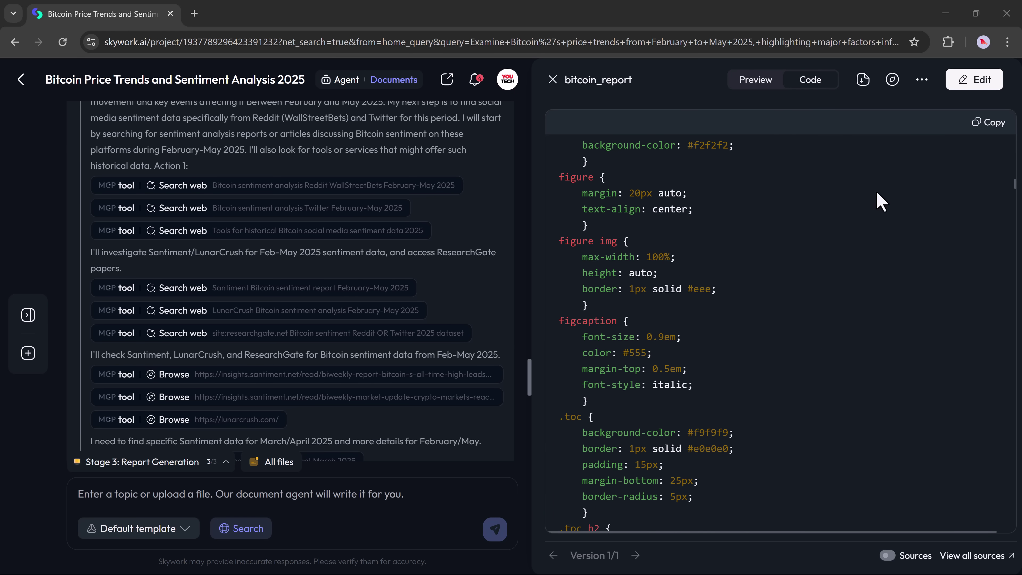
pyautogui.click(982, 85)
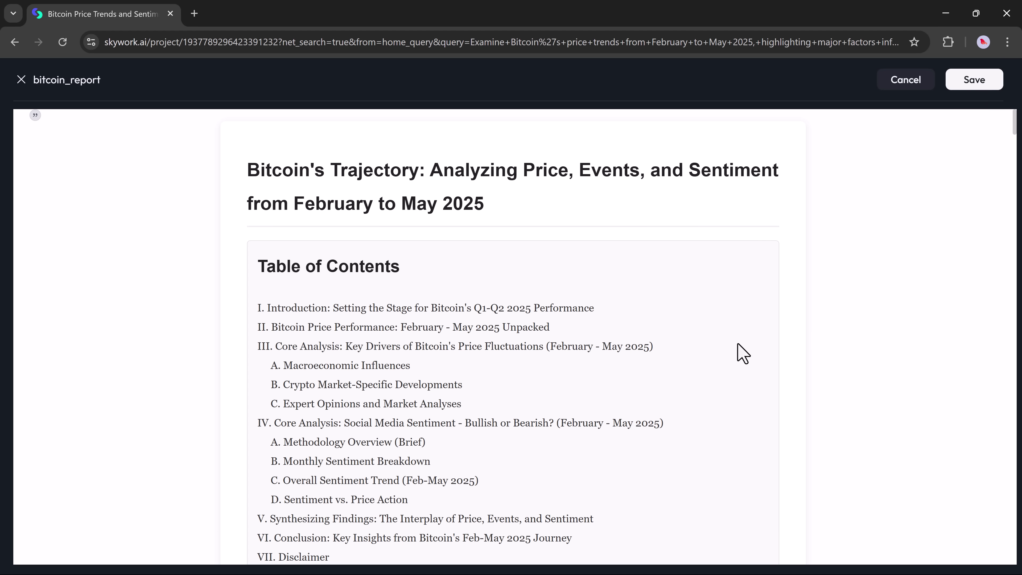
pyautogui.click(370, 325)
pyautogui.moveTo(335, 326); pyautogui.dragTo(353, 328)
pyautogui.press('BackSpace')
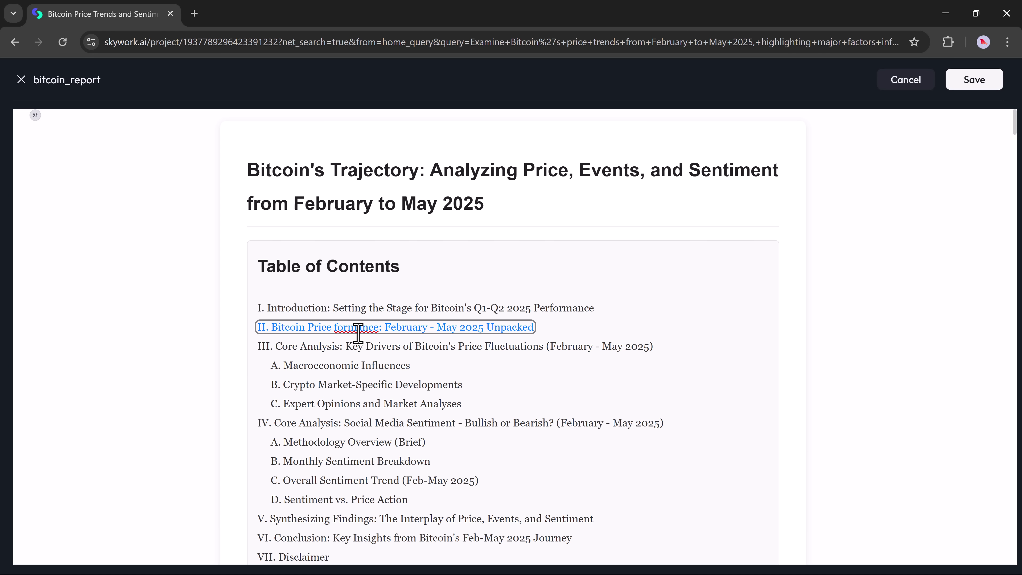
pyautogui.write('Per')
pyautogui.click(427, 347)
pyautogui.scroll(-15, 420, 366)
pyautogui.scroll(-20, 423, 365)
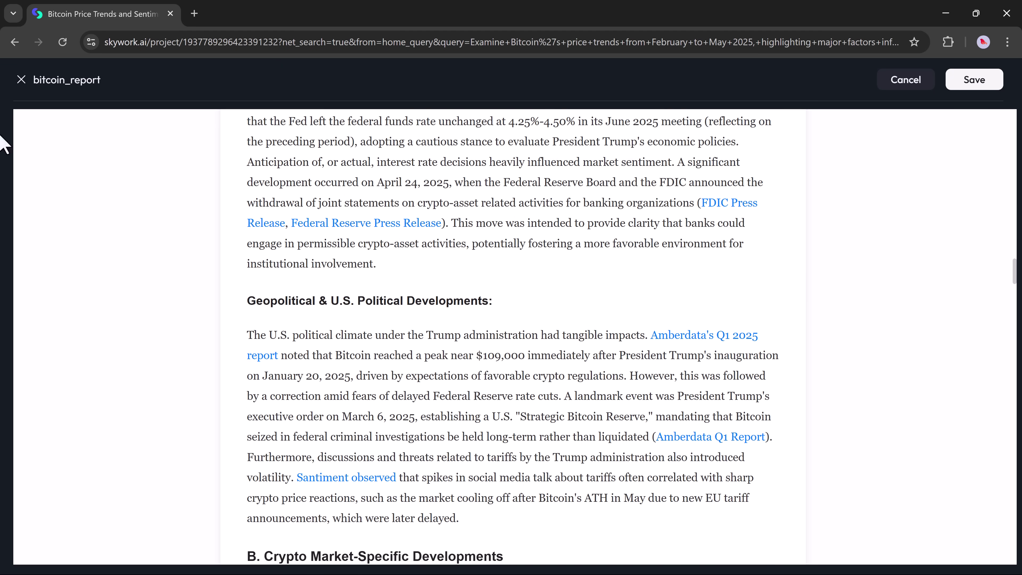
pyautogui.scroll(15, 394, 254)
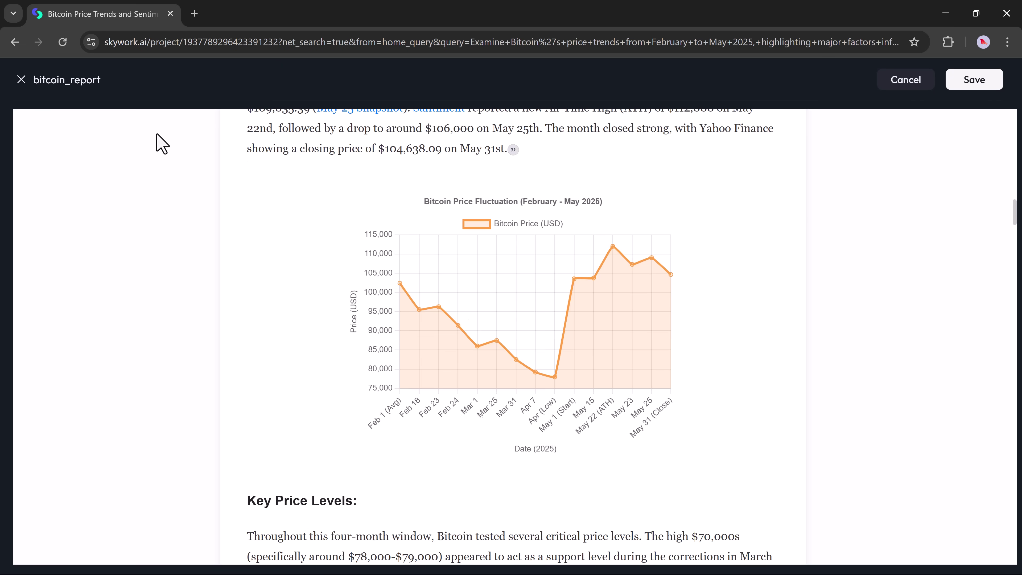
pyautogui.click(21, 81)
pyautogui.scroll(5, 402, 250)
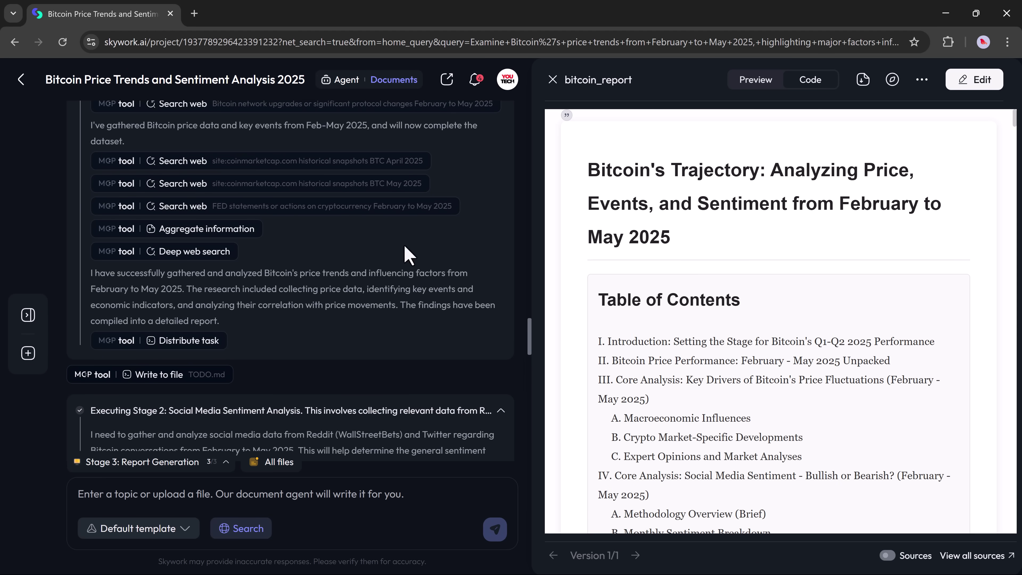
# - From Home, paste the Cybertruck global competitive-landscape prompt into the Slides agent box
pyautogui.click(21, 79)
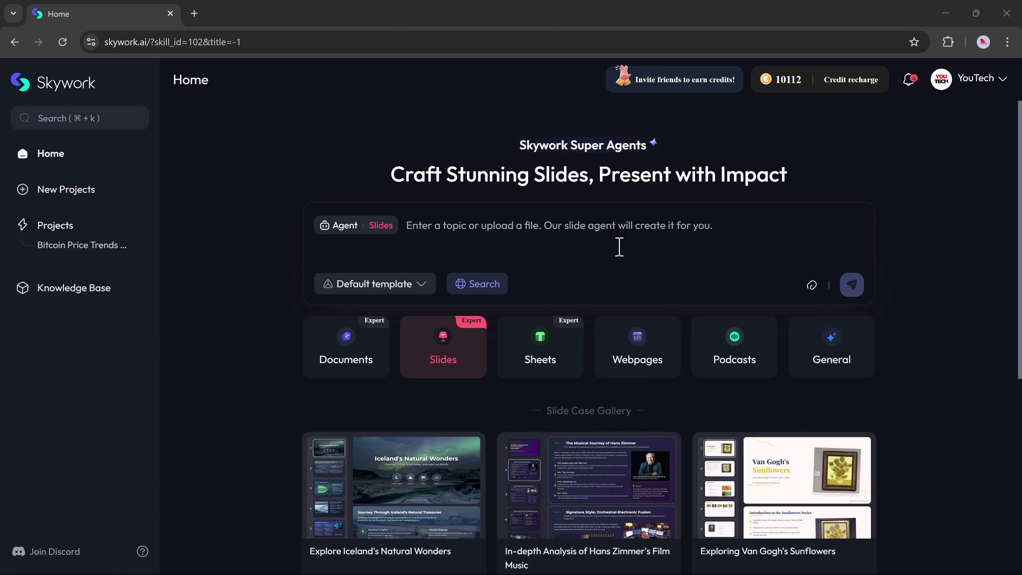
pyautogui.click(609, 243)
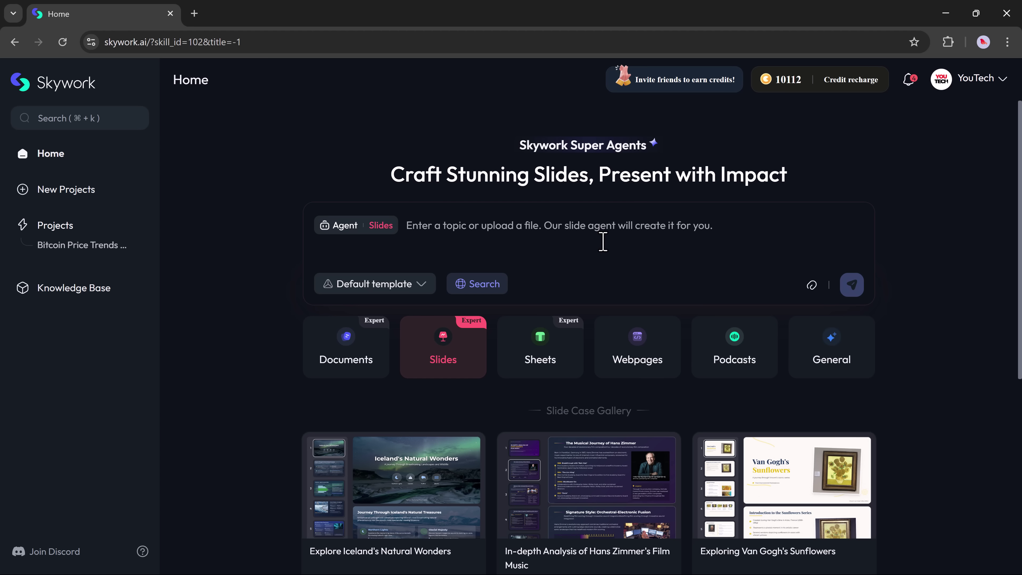
pyautogui.write('Please help me analyze a global competitive landscape report for Tesla’s Cybertruck. The analysis should cover the electric pickup truck industry, including development trends, market size, segmentation, and consumer behavior. Include a detailed overview of the Cybertruck’s technology, design, and market position, alongside competitor analysis with product details and innovations. Deliver a multi-dimensional comparative analysis using radar charts and tables (design, performance, pricing, etc.). Visuals should include a development timeline, market share trends, sales growth, and global distribution maps. Use traceable, real data only. Visuals must be tech-styled, modern, and intuitive to ensure clarity for all audiences.')
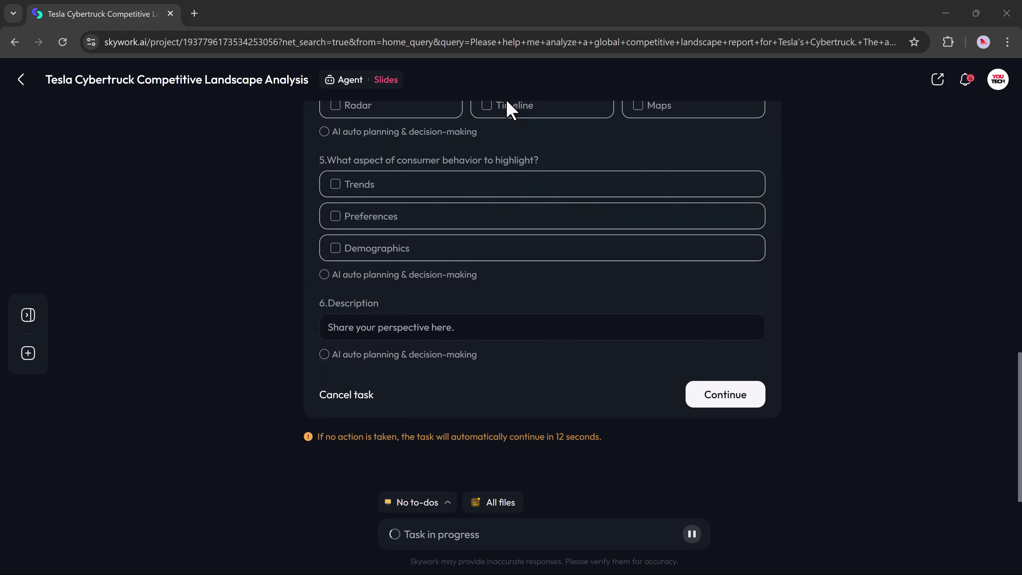
# - Mark Timeline as a key visual and consumer Trends as a focus, then continue
pyautogui.scroll(10, 352, 251)
pyautogui.scroll(-2, 436, 250)
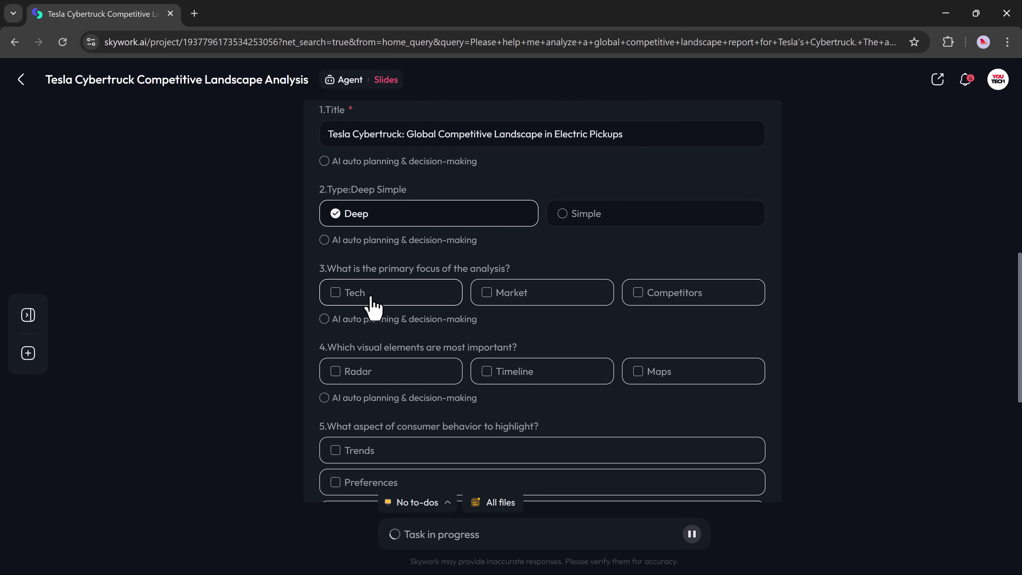
pyautogui.scroll(-2, 540, 333)
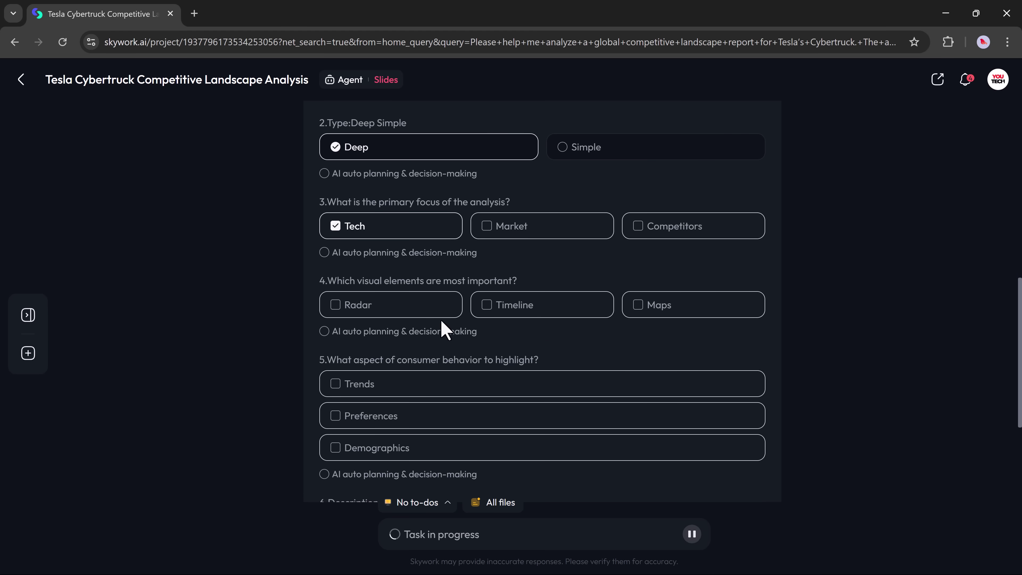
pyautogui.click(513, 305)
pyautogui.scroll(-4, 519, 355)
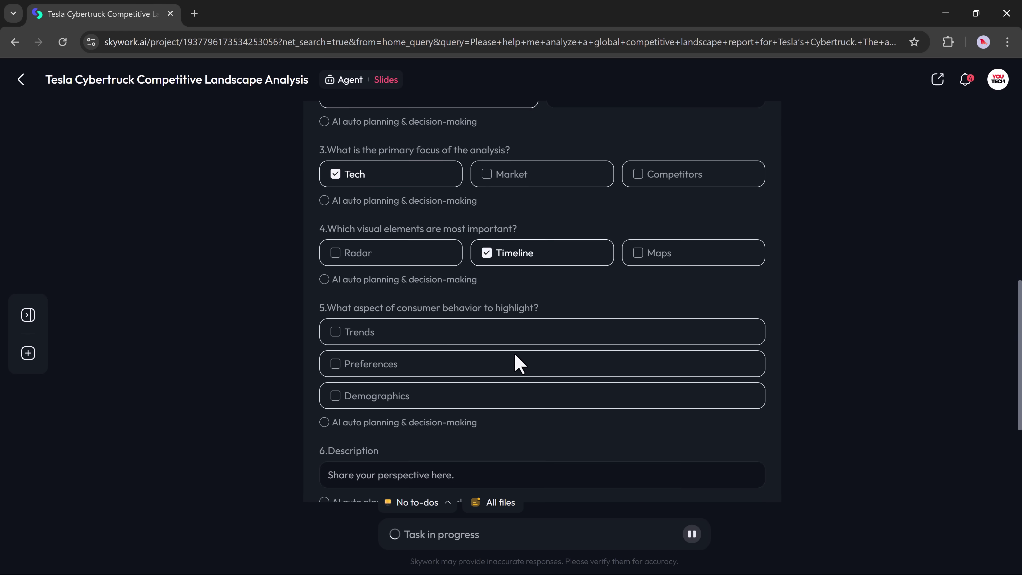
pyautogui.click(370, 252)
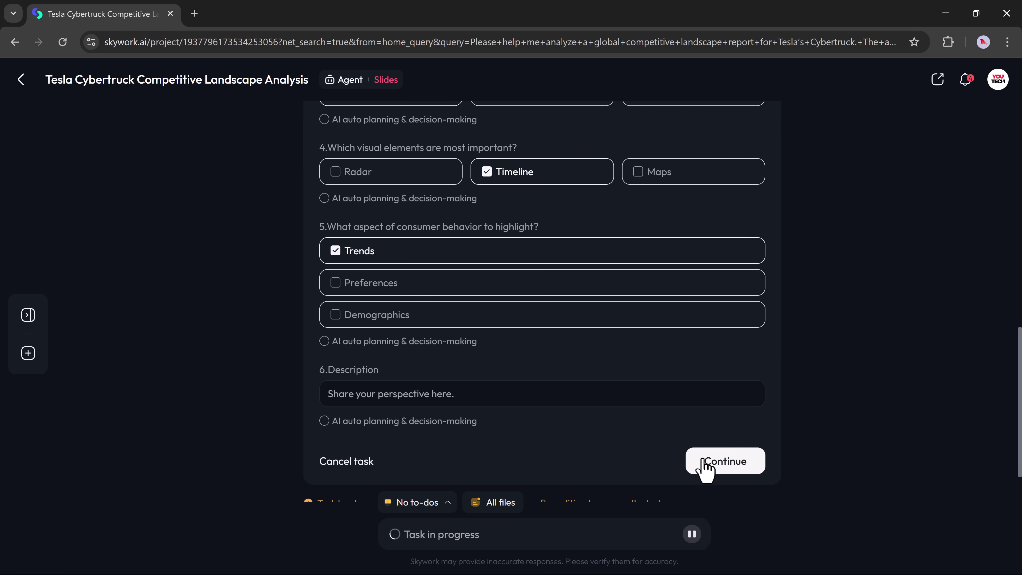
pyautogui.click(710, 462)
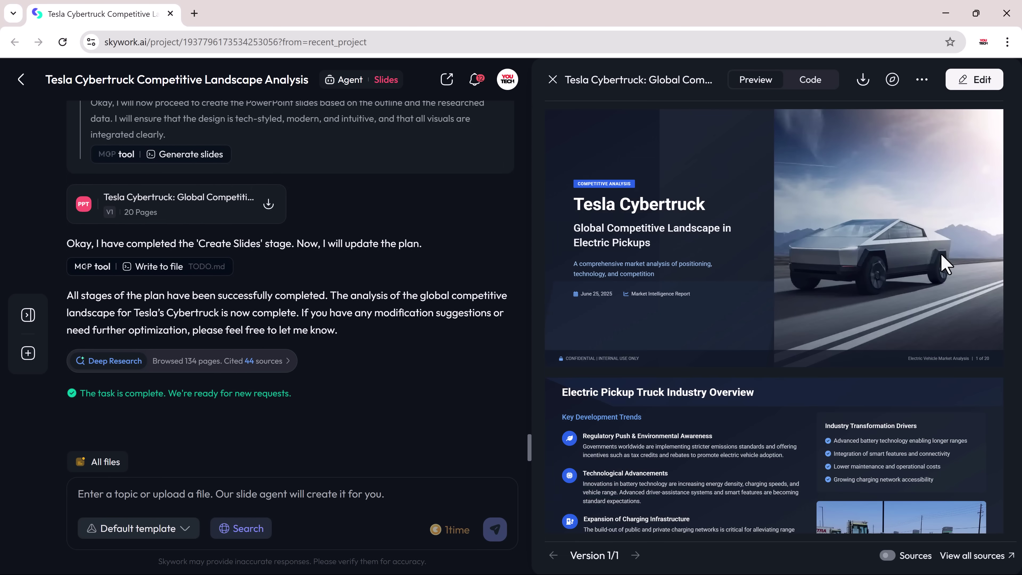
# - Scroll the slide panel and open the Cybertruck deck in a full viewer
pyautogui.scroll(-10, 941, 261)
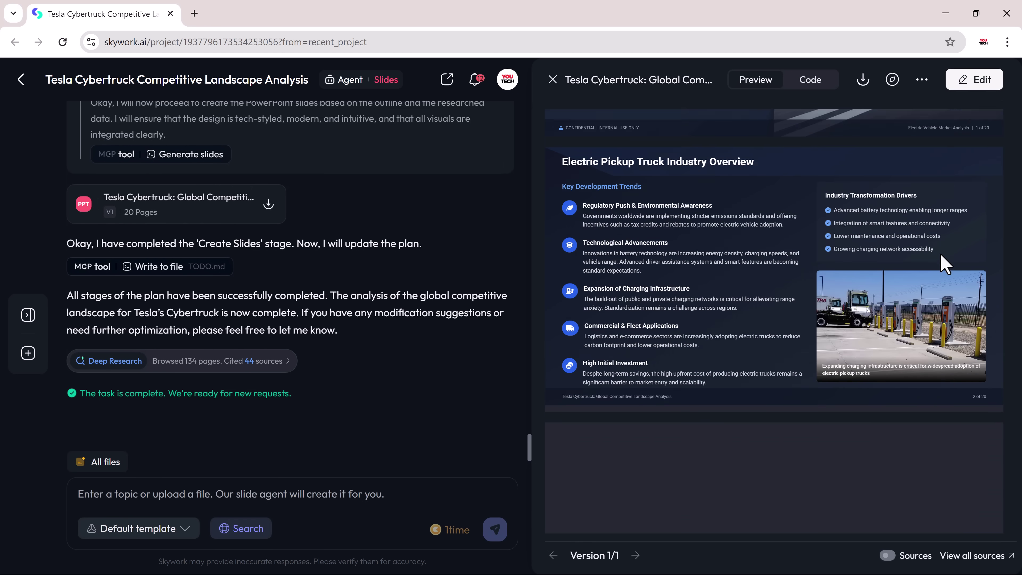
pyautogui.scroll(-15, 943, 263)
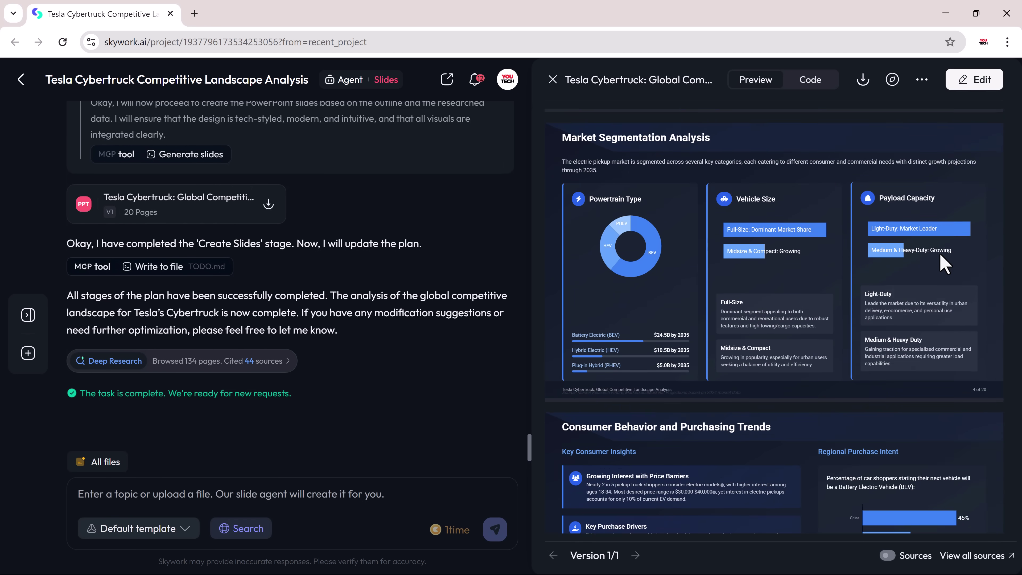
pyautogui.scroll(-3, 941, 262)
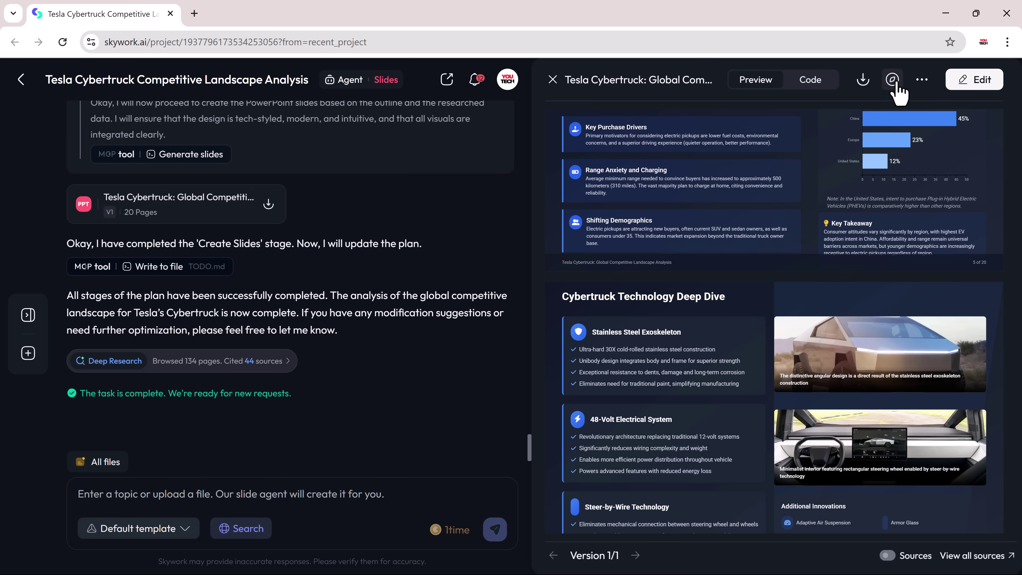
pyautogui.click(893, 80)
# - Browse the deck from the market-size slides through Key Competitors
pyautogui.scroll(-7, 1004, 225)
pyautogui.scroll(-6, 1004, 223)
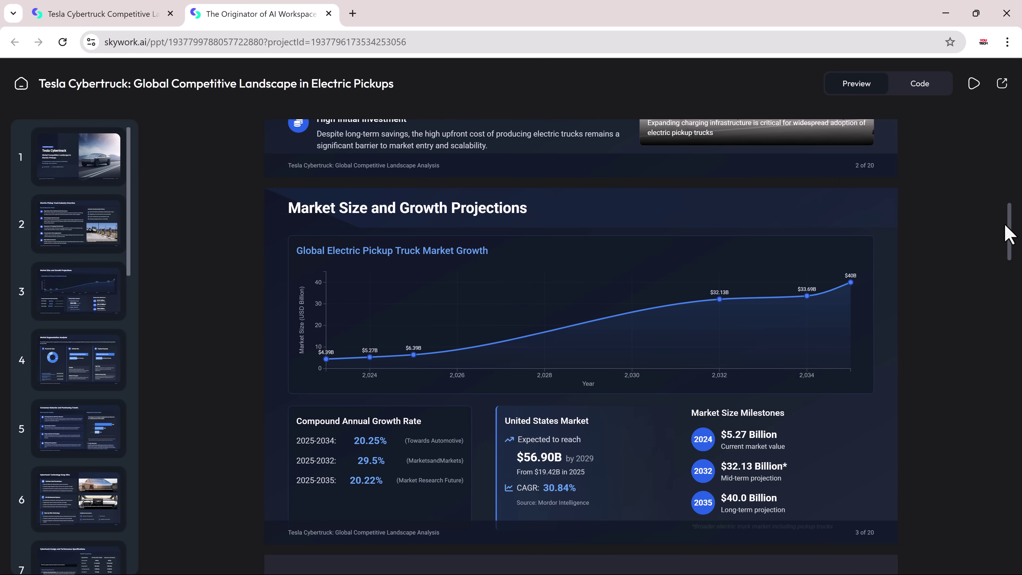
pyautogui.scroll(-7, 1004, 223)
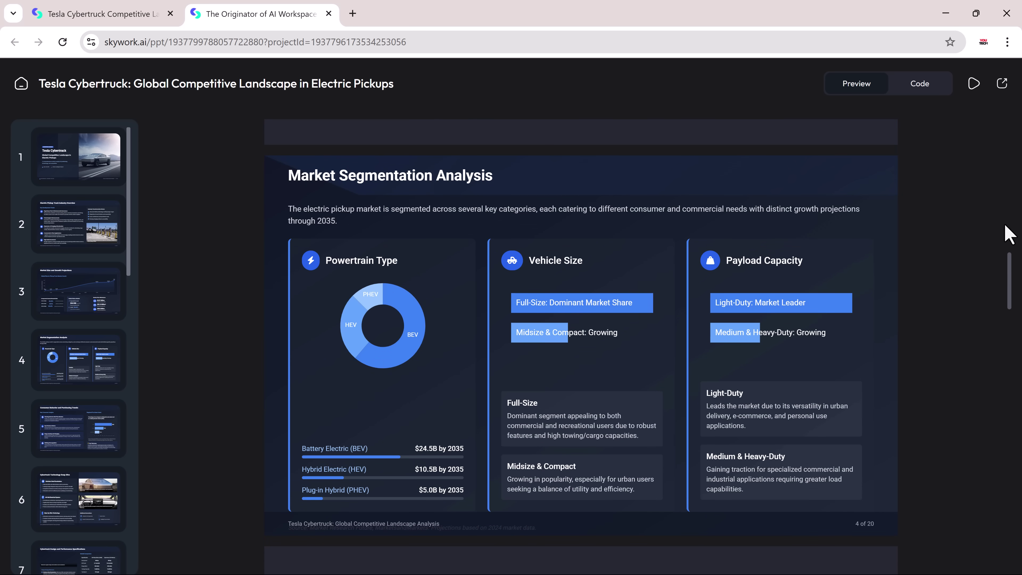
pyautogui.scroll(-7, 1005, 225)
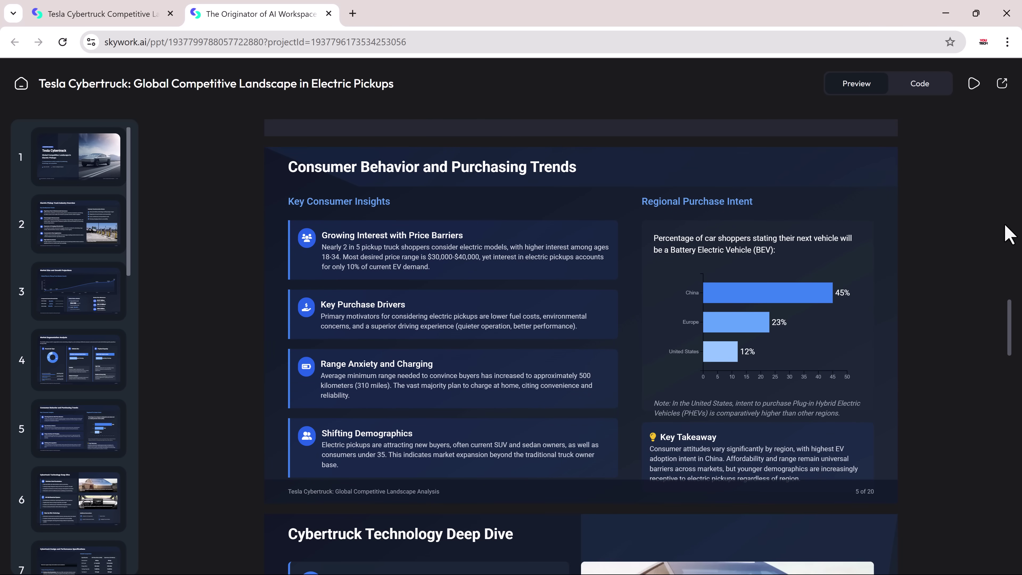
pyautogui.scroll(-7, 1004, 226)
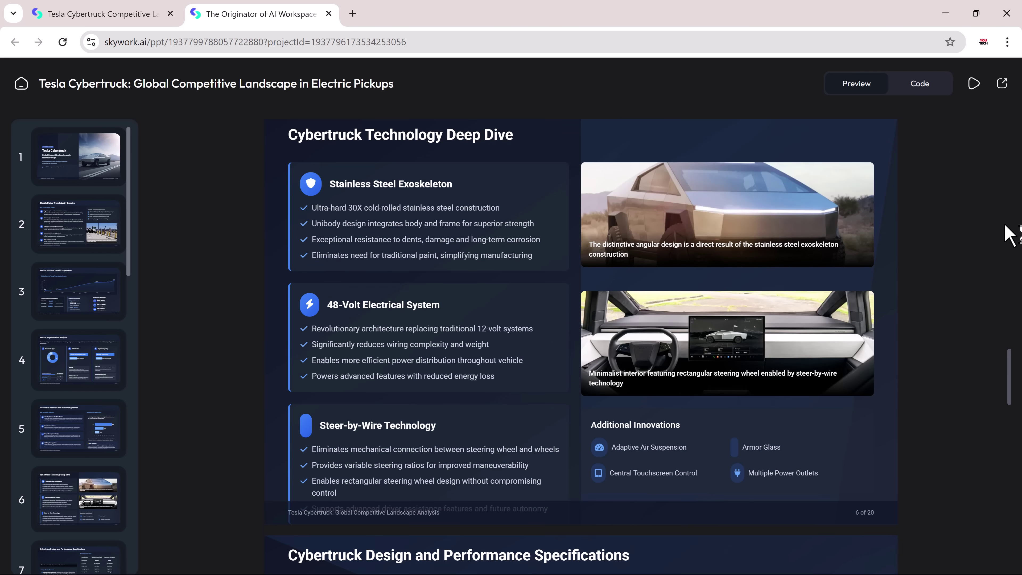
pyautogui.scroll(-7, 1005, 225)
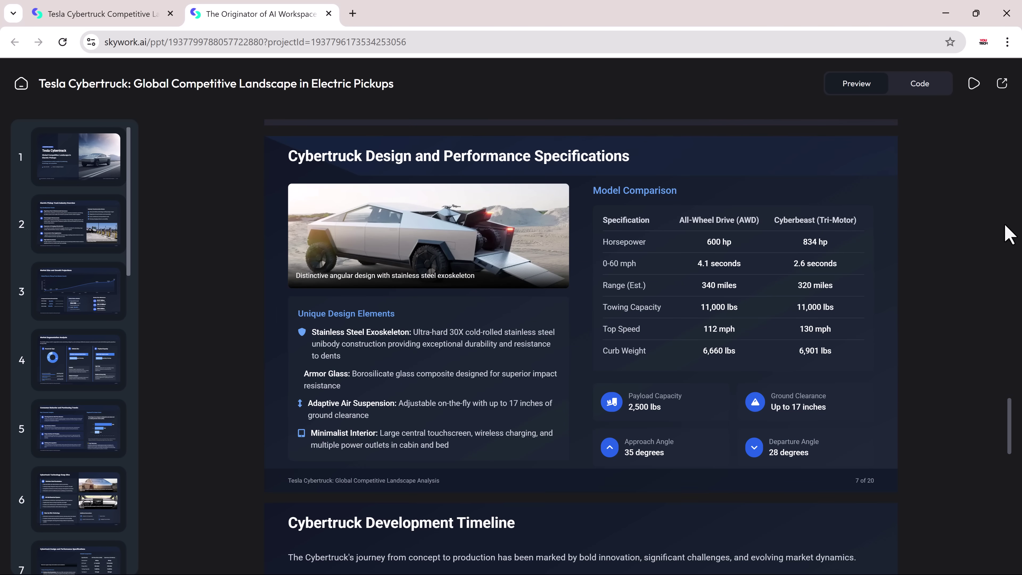
pyautogui.scroll(-7, 1005, 226)
pyautogui.scroll(-7, 1006, 232)
pyautogui.scroll(-4, 1007, 232)
pyautogui.scroll(-7, 1004, 226)
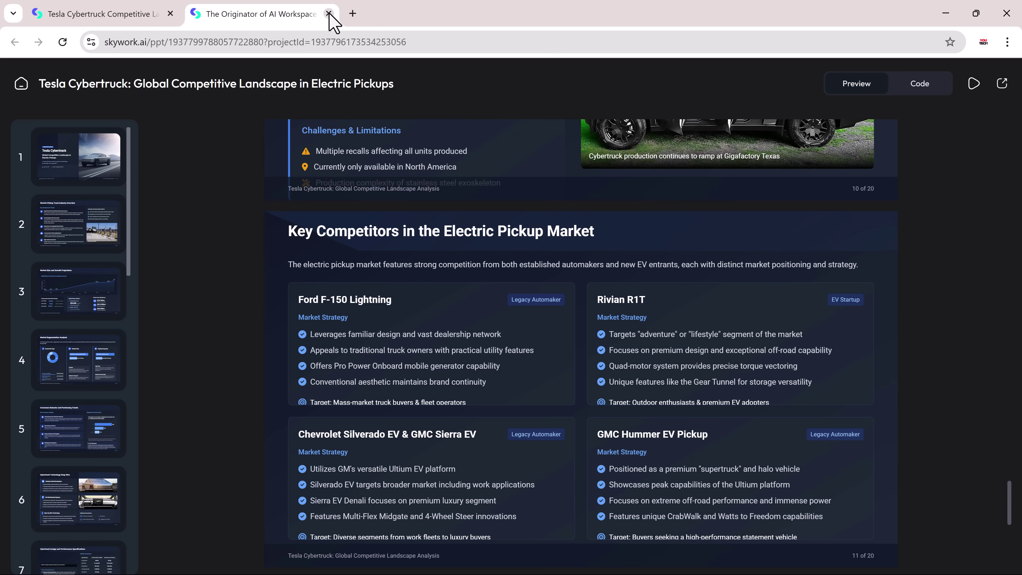
# - Close the deck viewer and send the 2025 regional quarterly sales table request to the Sheets agent
pyautogui.click(329, 13)
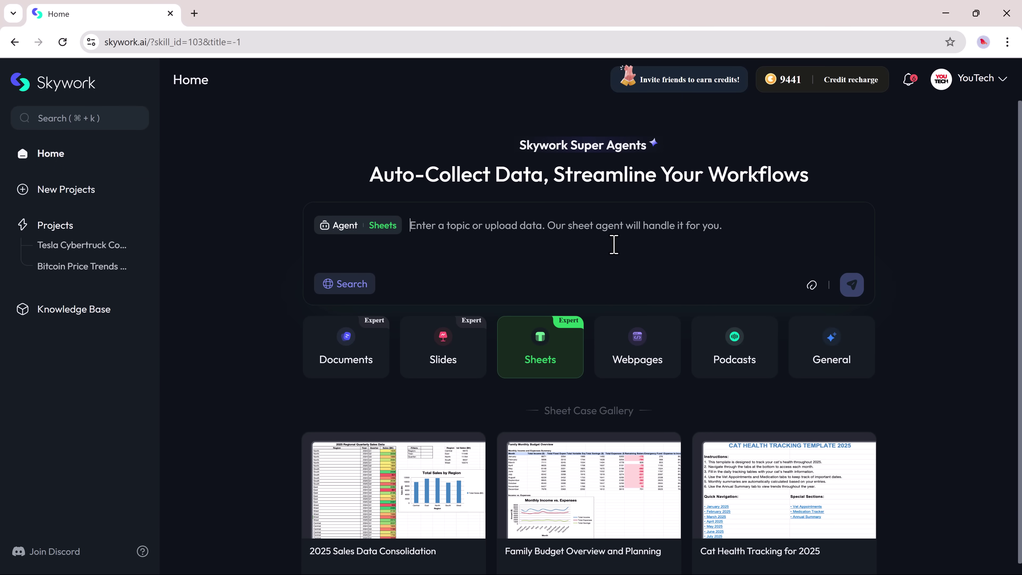
pyautogui.write('I need a dynamic table that combines 2025 sales data from multiple regions, categorized by quarters. It should calculate total sales, growth rate, and year-over-year growth for each region. The table must support real-time updates and automatically generate visual charts based on the data. This will help in tracking performance trends across regions effectively. Make sure the format is user-friendly and easy to interpret for reporting and decision-making purposes. The system should refresh calculations and charts with every data update.')
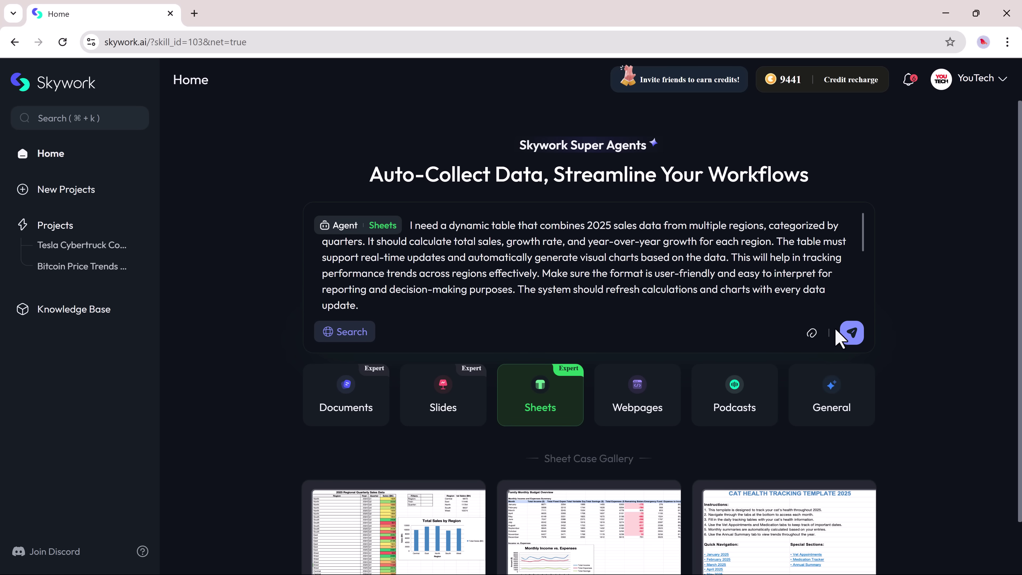
pyautogui.click(812, 333)
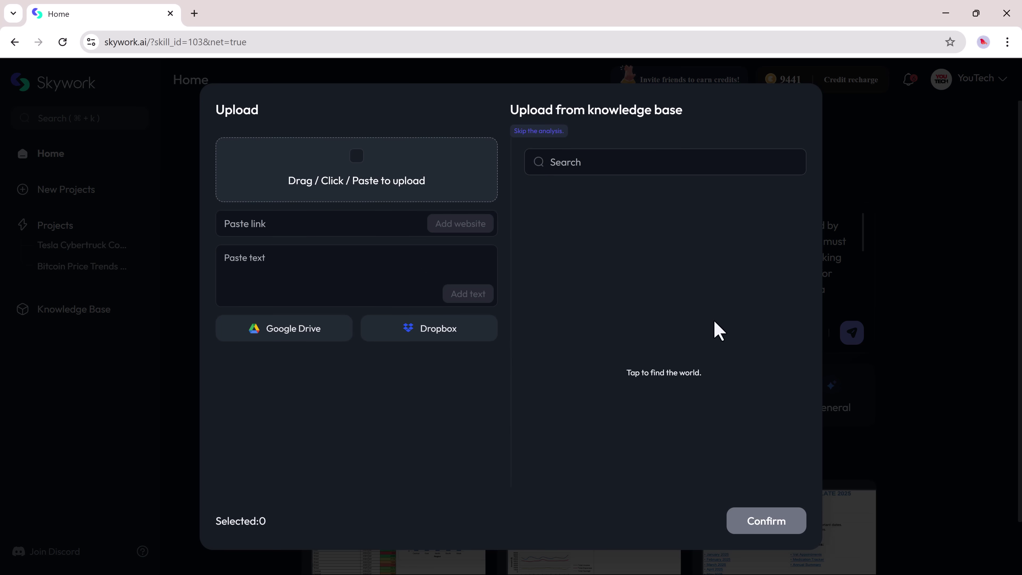
pyautogui.click(799, 106)
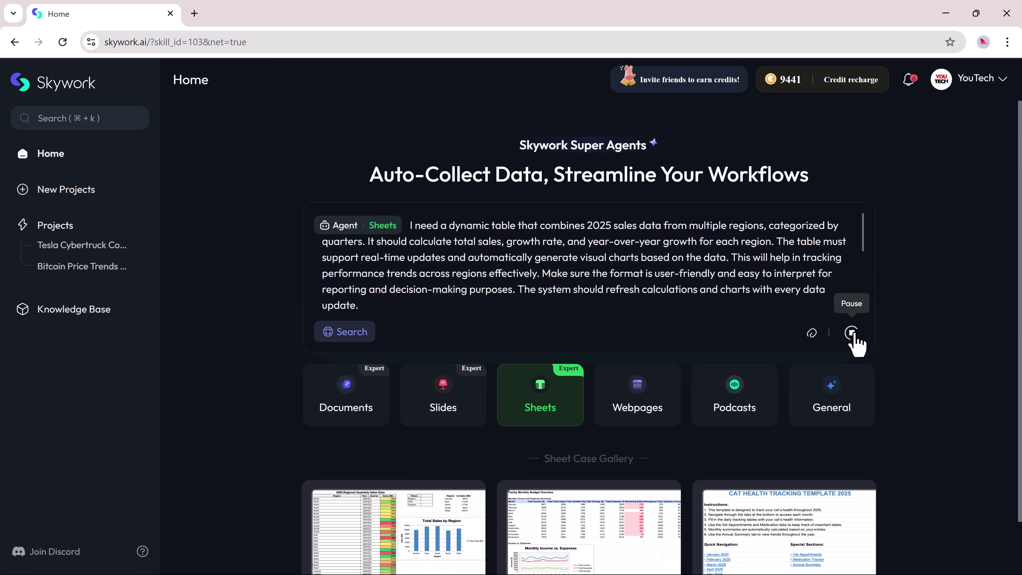
pyautogui.click(854, 334)
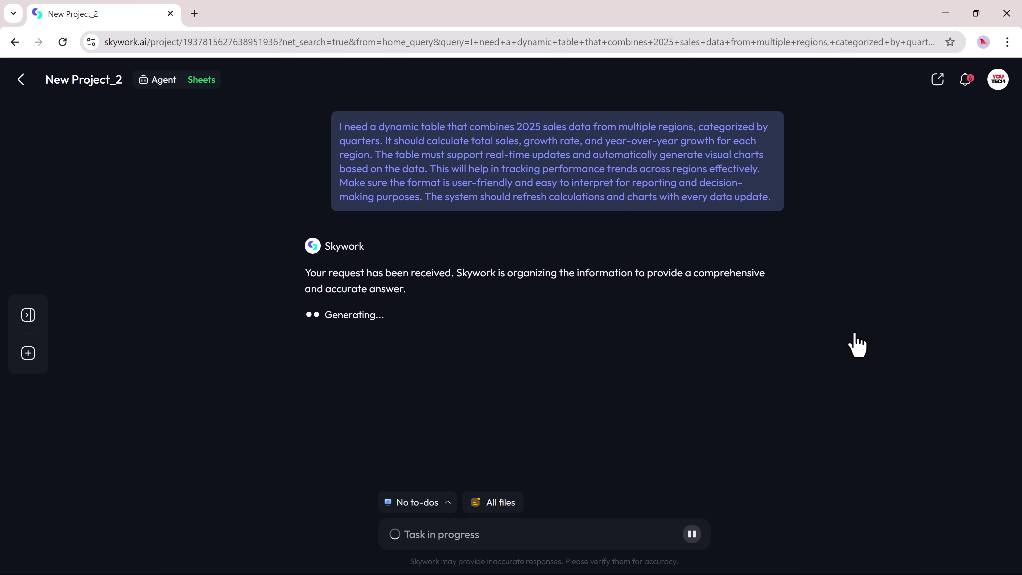
# - Set the comparison period to AI auto planning against both 2024 and 2023, and continue
pyautogui.scroll(-10, 446, 338)
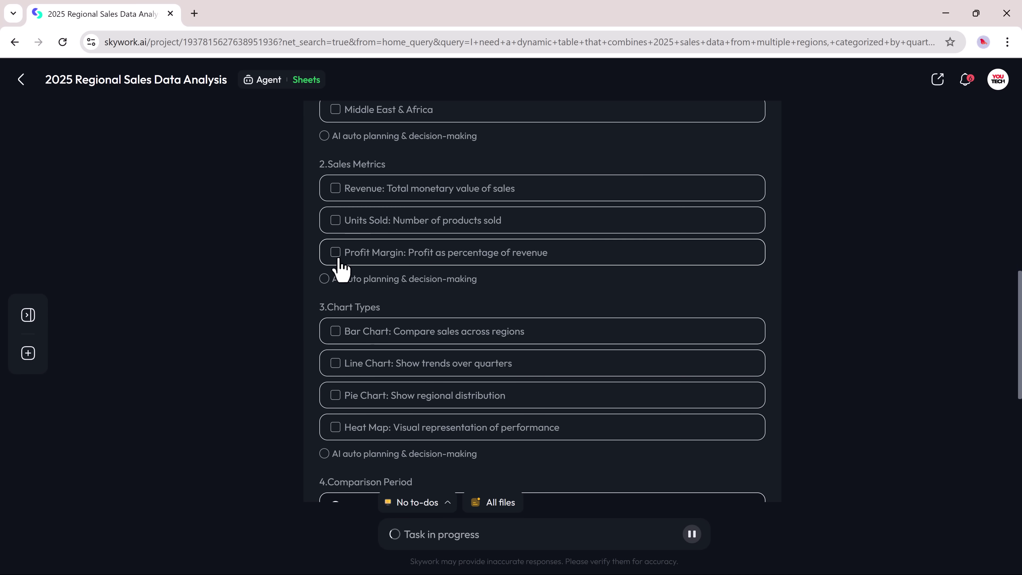
pyautogui.click(353, 330)
pyautogui.click(354, 304)
pyautogui.click(725, 450)
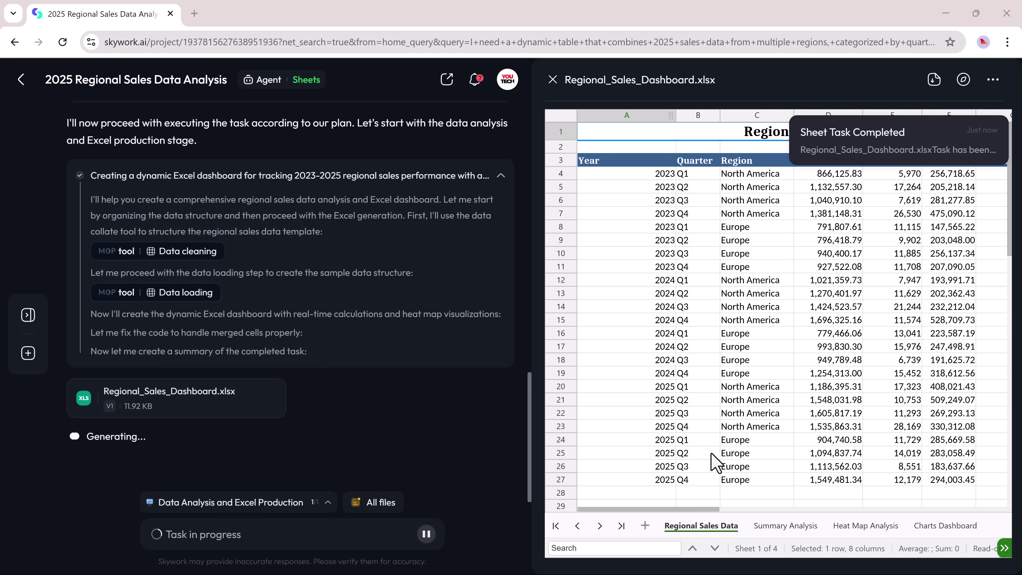
# - Review the Bitcoin market sheet full-screen, then close the full-screen view
pyautogui.scroll(-2, 714, 462)
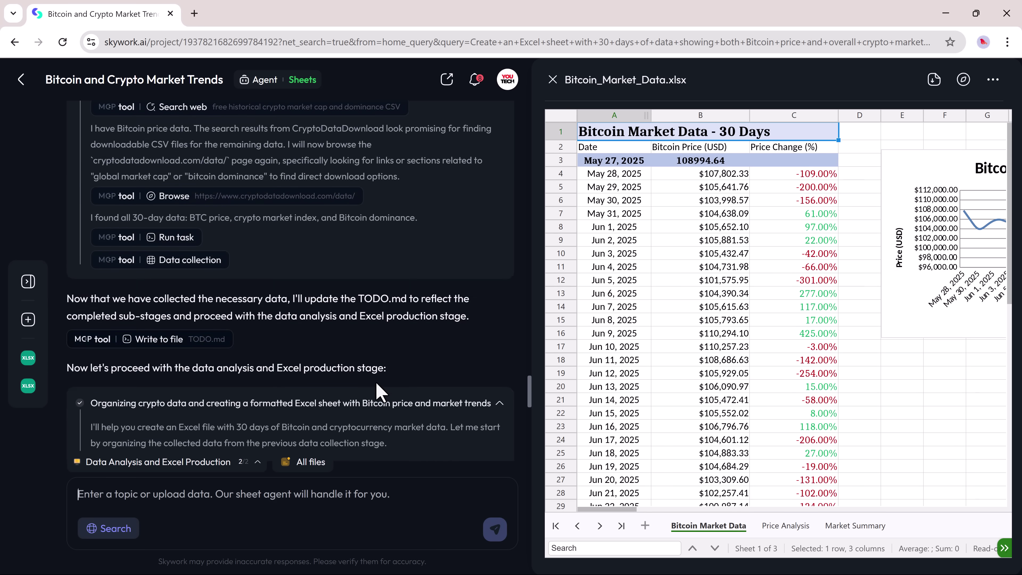
pyautogui.scroll(5, 378, 392)
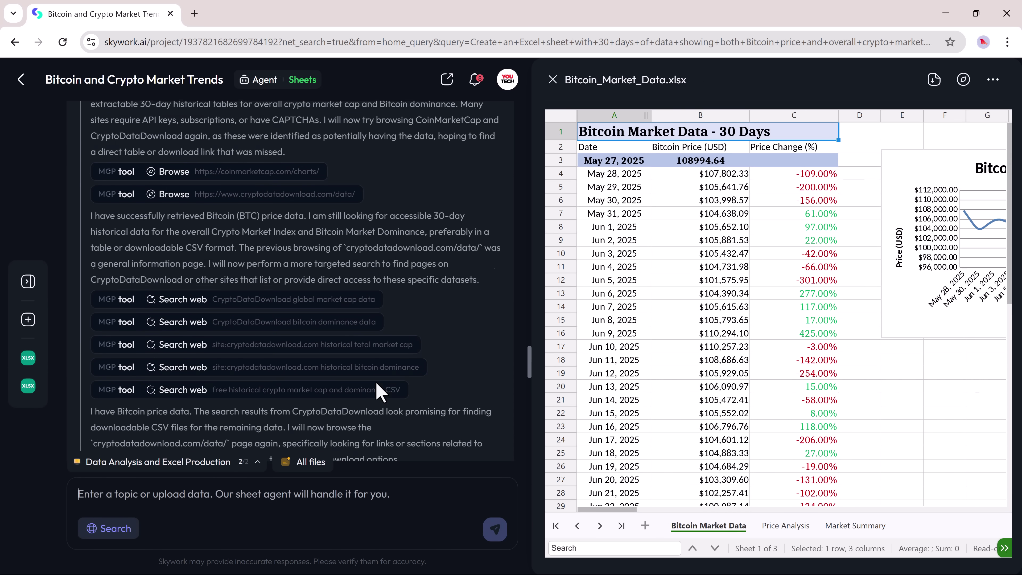
pyautogui.scroll(20, 378, 392)
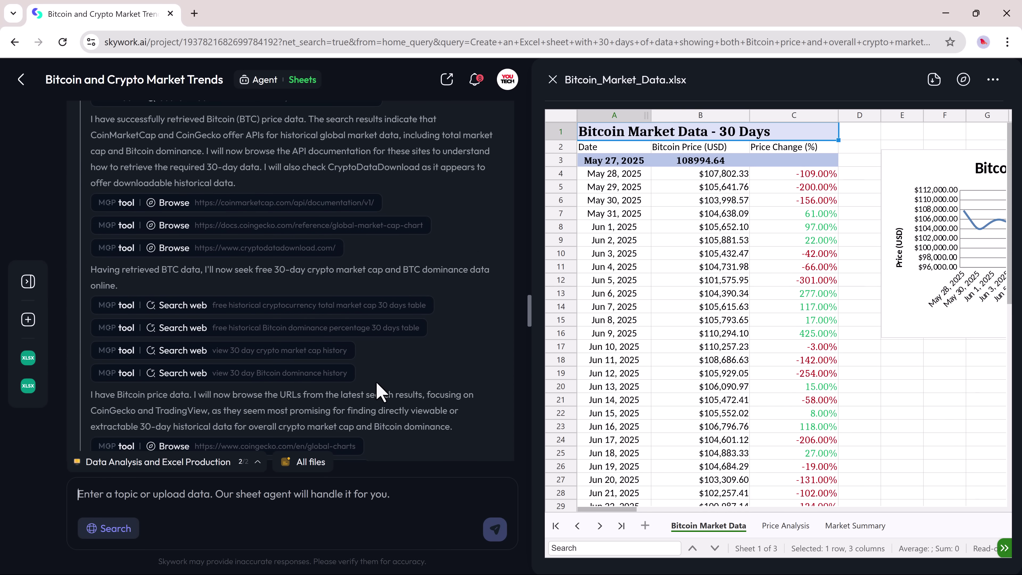
pyautogui.scroll(15, 377, 383)
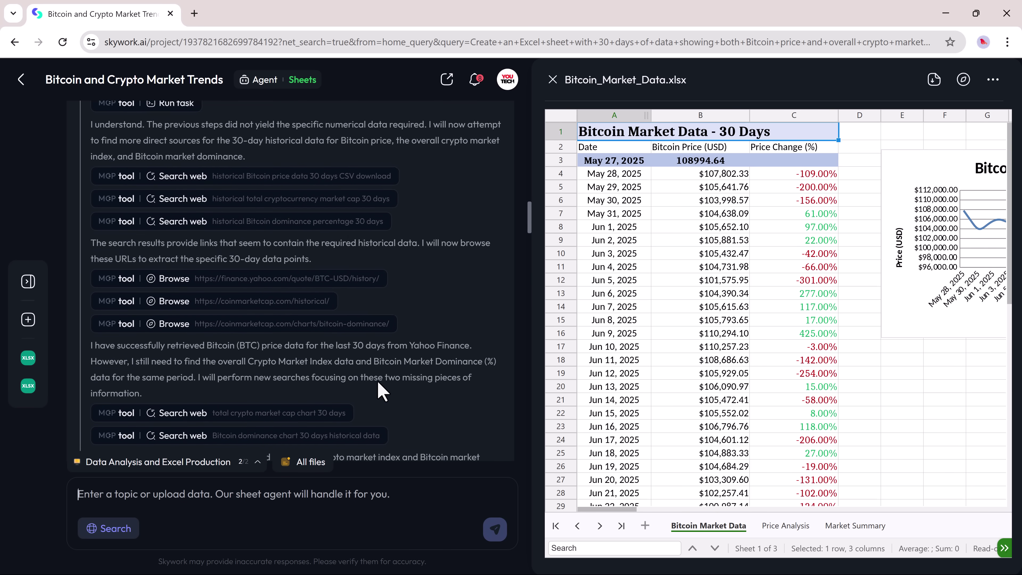
pyautogui.scroll(10, 377, 383)
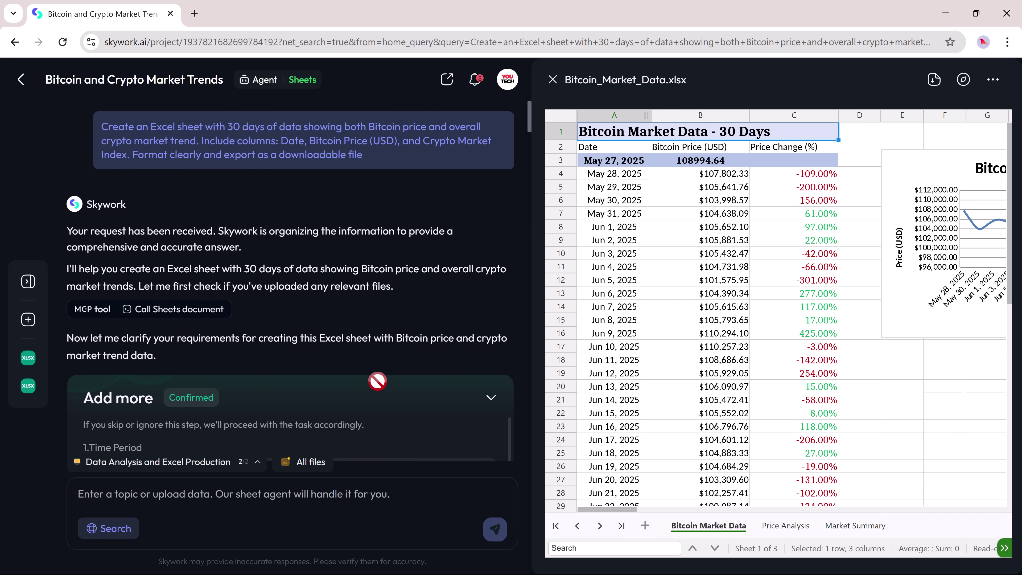
pyautogui.scroll(-6, 383, 388)
pyautogui.scroll(-5, 655, 293)
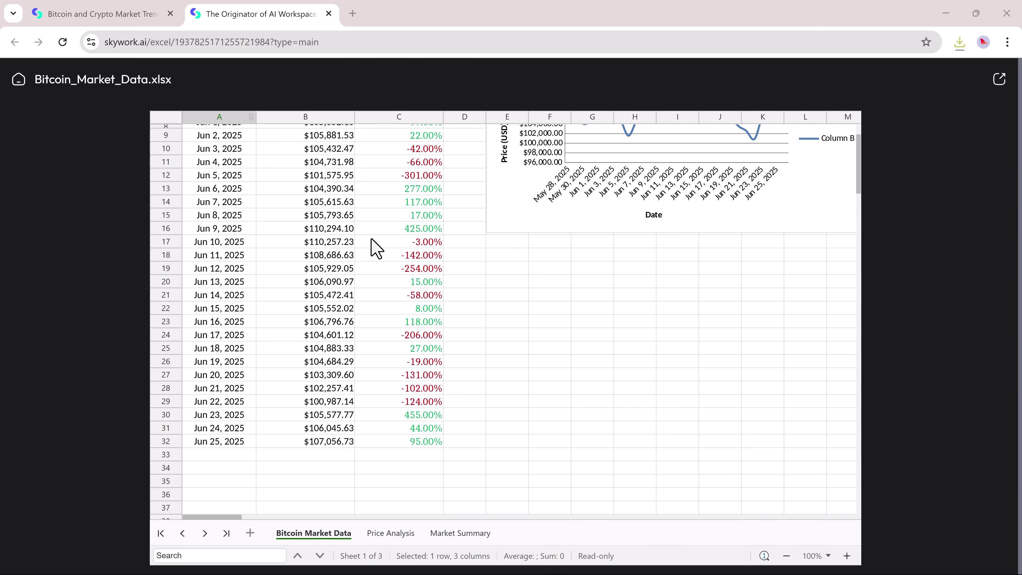
pyautogui.scroll(5, 371, 239)
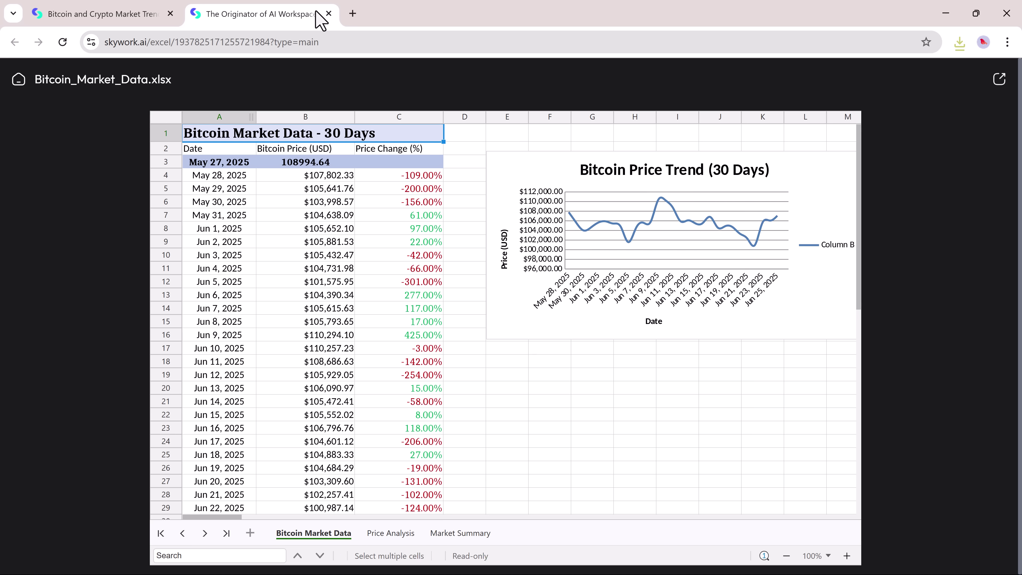
pyautogui.click(328, 14)
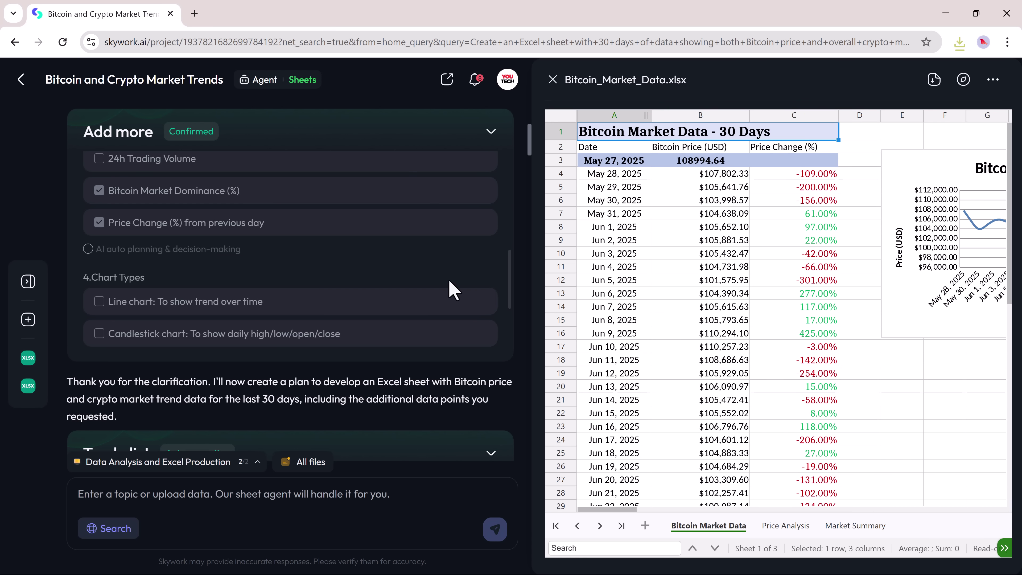
pyautogui.scroll(6, 454, 282)
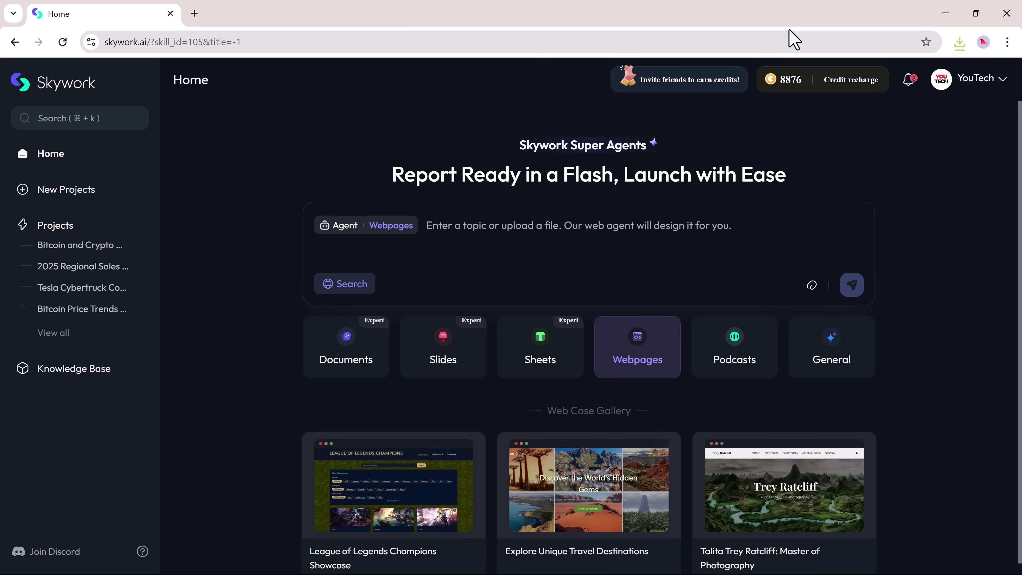
pyautogui.scroll(-1, 548, 209)
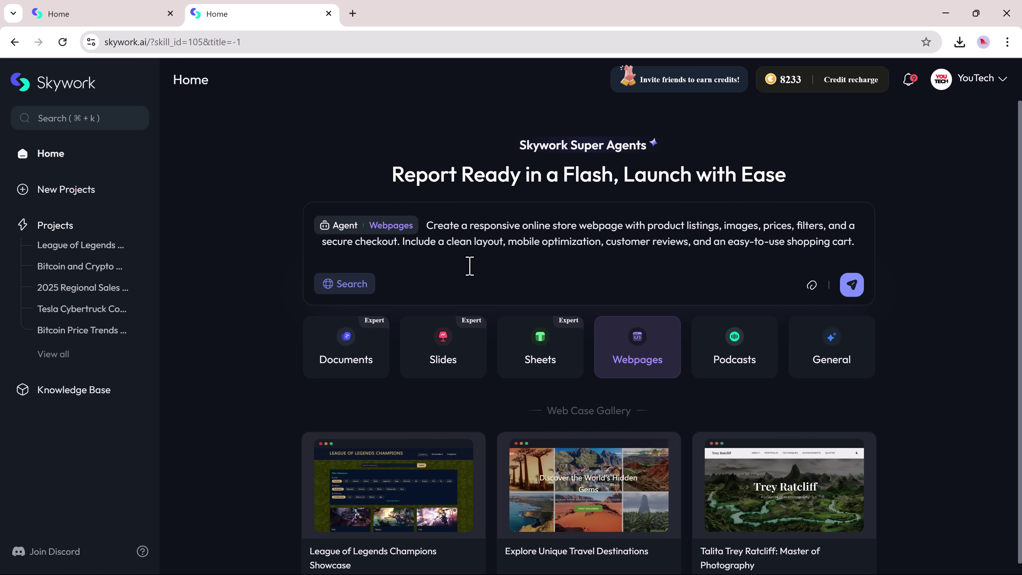
# - Submit the responsive online store webpage request and look over the questionnaire
pyautogui.click(852, 286)
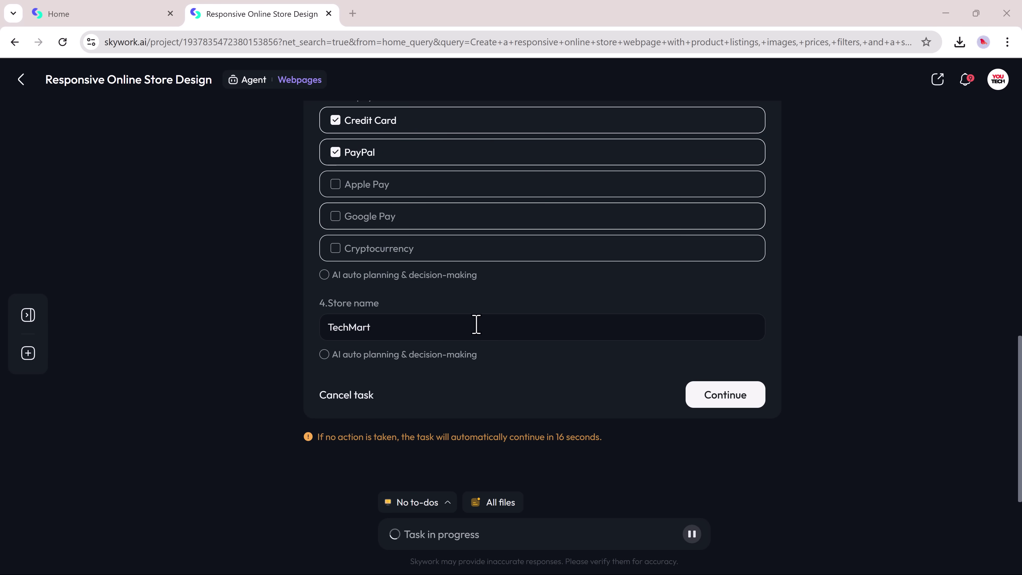
pyautogui.scroll(10, 474, 326)
pyautogui.scroll(2, 486, 334)
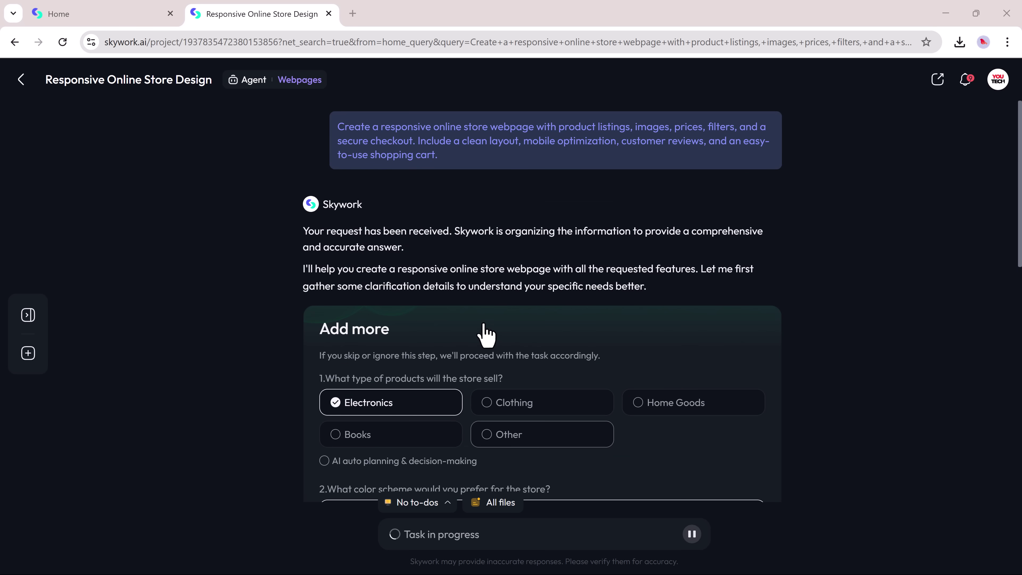
pyautogui.scroll(-5, 486, 333)
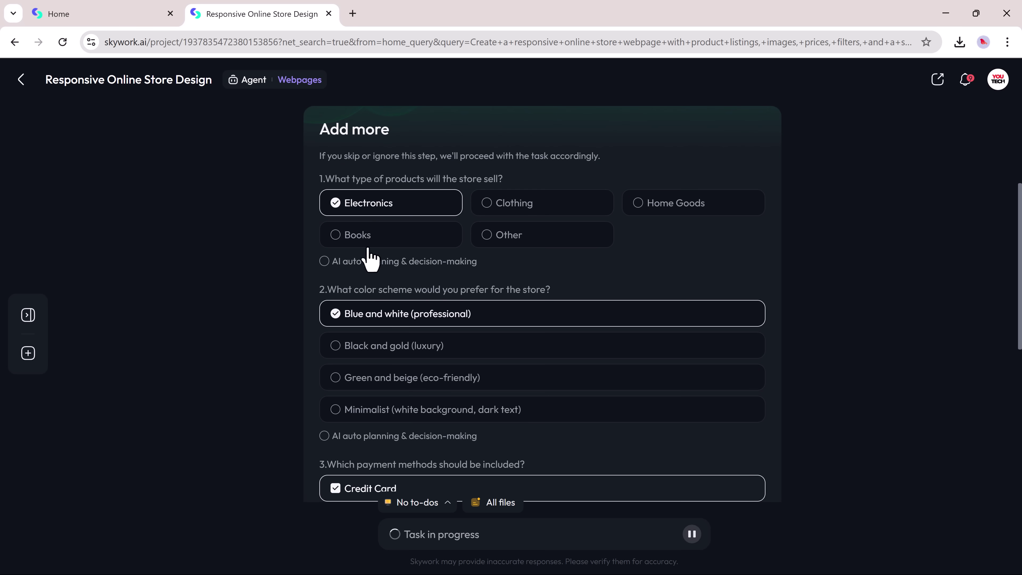
pyautogui.scroll(-2, 379, 332)
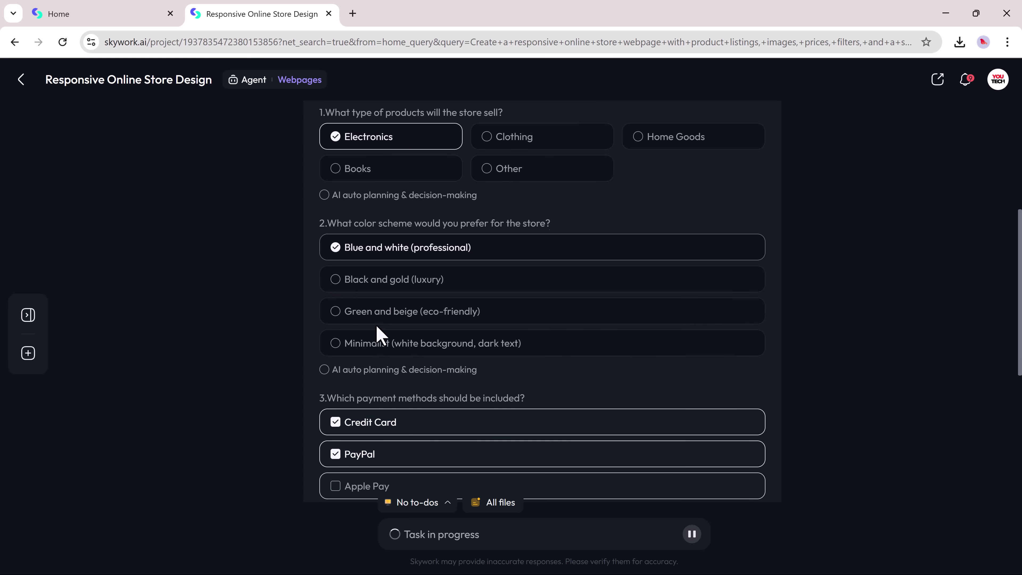
# - Choose the Black and gold (luxury) scheme, add Cryptocurrency payments, keep TechMart, and continue
pyautogui.click(366, 281)
pyautogui.scroll(-2, 366, 358)
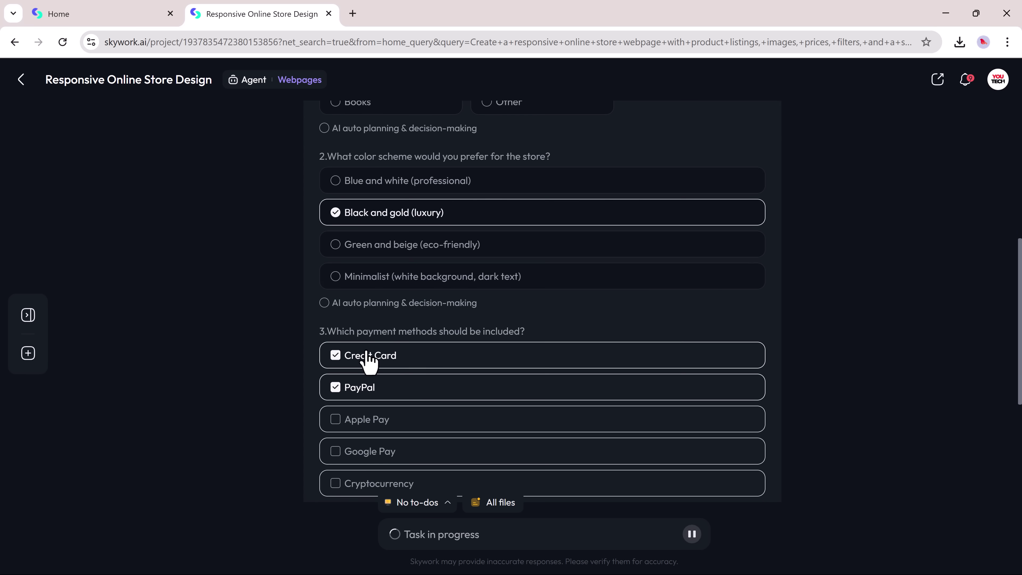
pyautogui.scroll(-2, 369, 346)
pyautogui.scroll(-3, 397, 320)
pyautogui.click(400, 316)
pyautogui.click(720, 397)
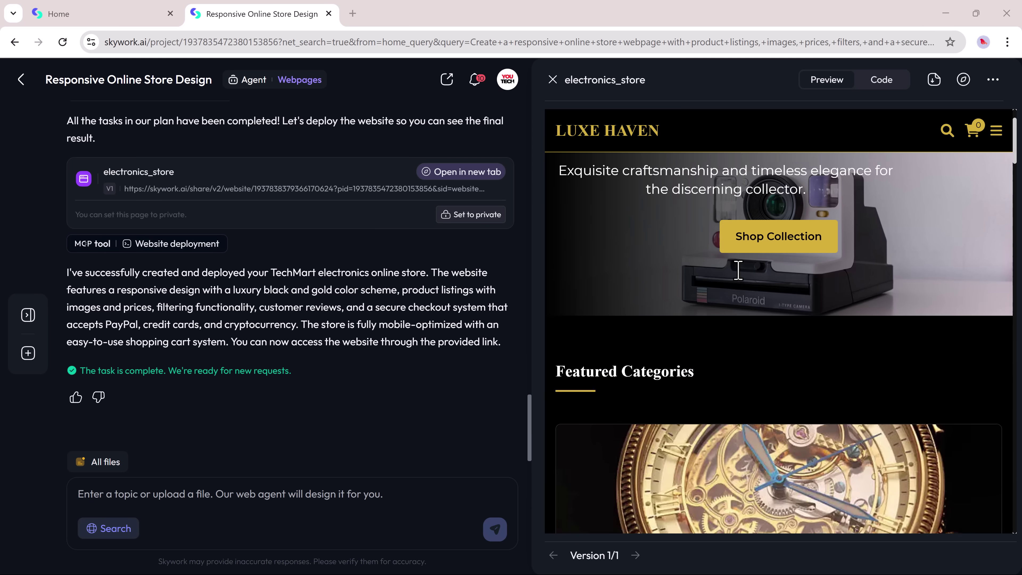
# - Scroll the deployed LUXE HAVEN site preview and open it in its own tab
pyautogui.scroll(-10, 741, 279)
pyautogui.scroll(-10, 748, 298)
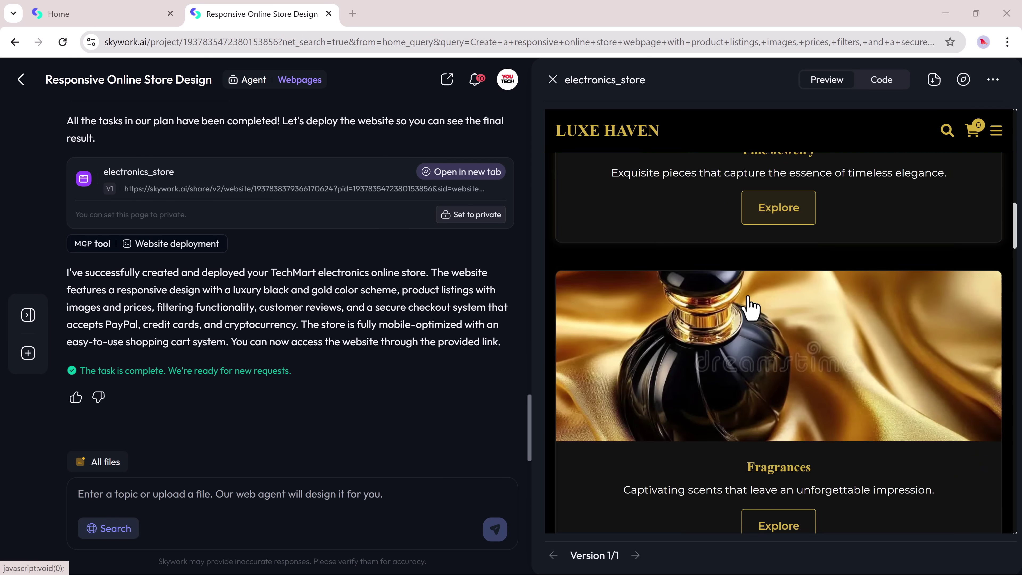
pyautogui.scroll(3, 748, 300)
pyautogui.scroll(15, 749, 308)
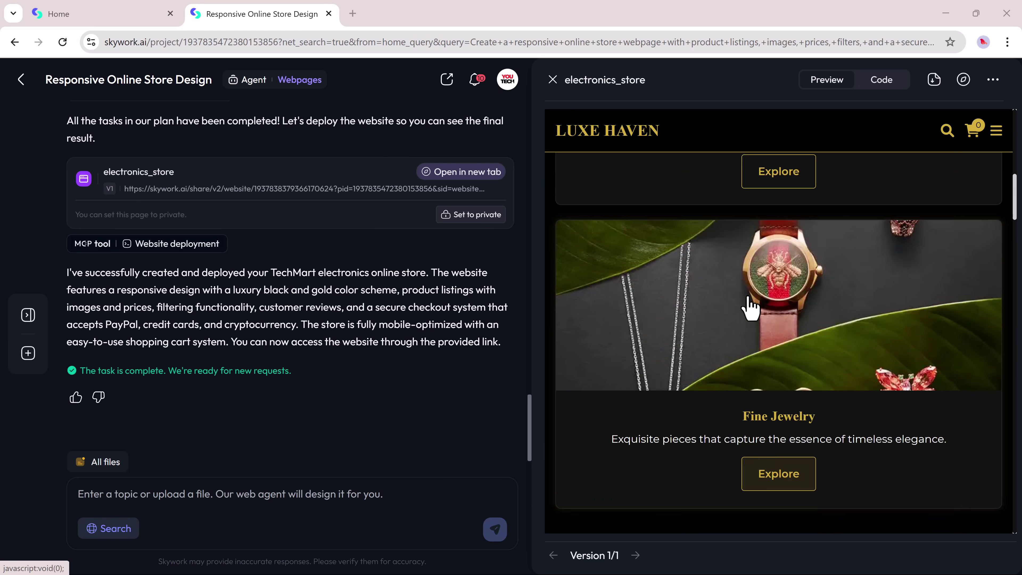
pyautogui.click(460, 171)
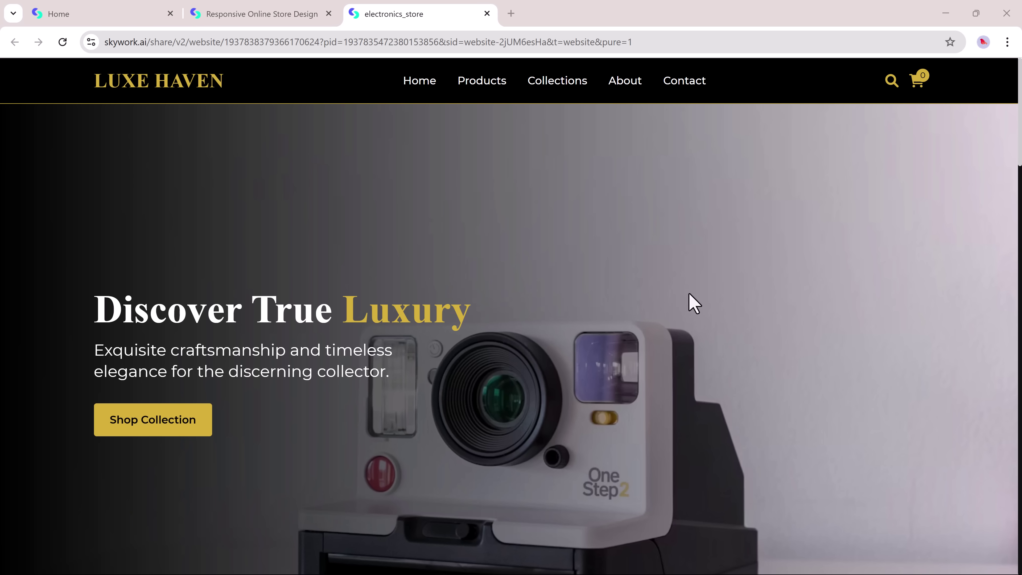
# - Browse the LUXE HAVEN store page and jump to its Products collection
pyautogui.scroll(-15, 696, 302)
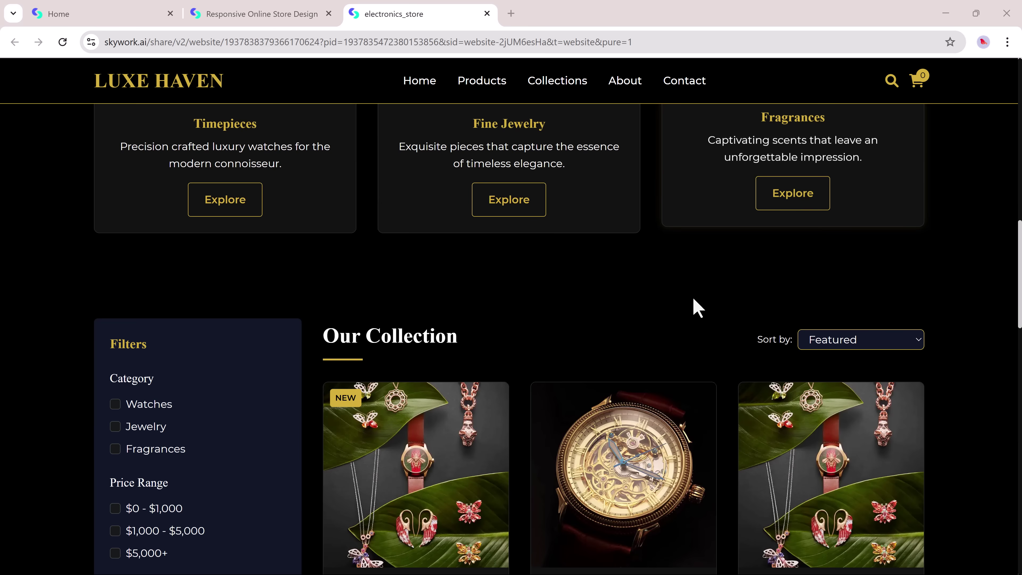
pyautogui.scroll(-10, 697, 306)
pyautogui.scroll(-6, 894, 354)
pyautogui.scroll(-6, 894, 354)
pyautogui.scroll(8, 946, 355)
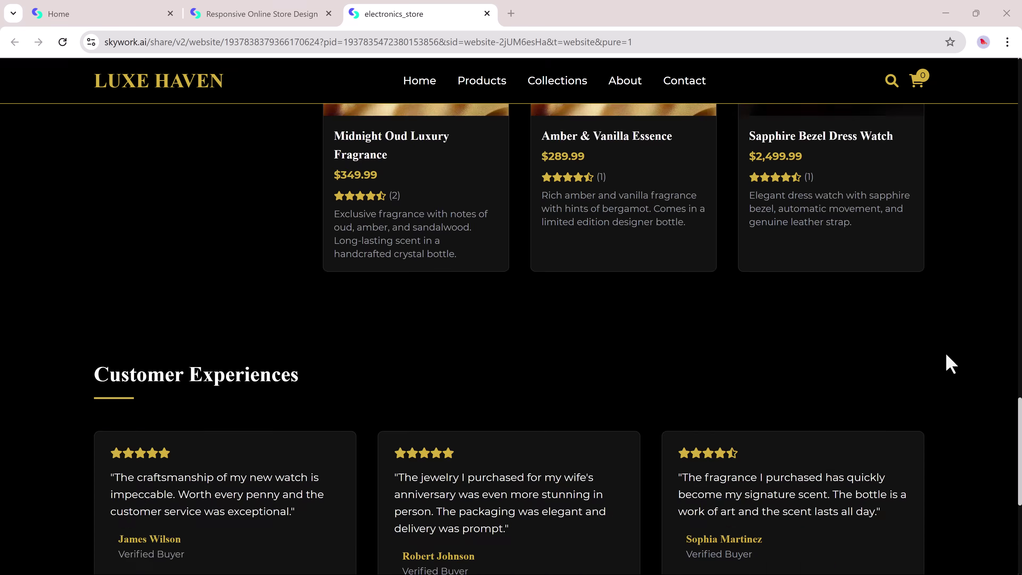
pyautogui.scroll(10, 946, 354)
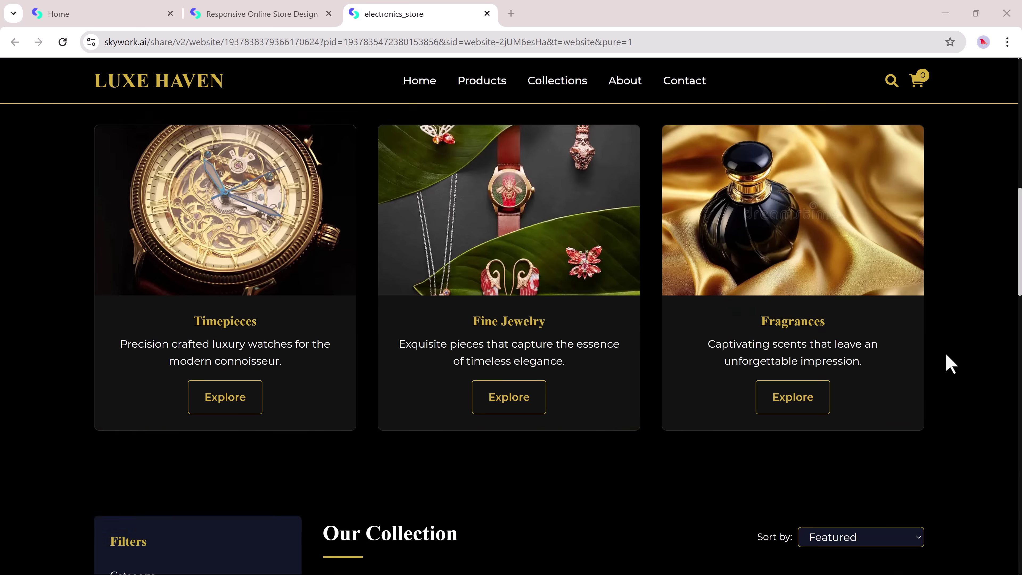
pyautogui.scroll(6, 946, 355)
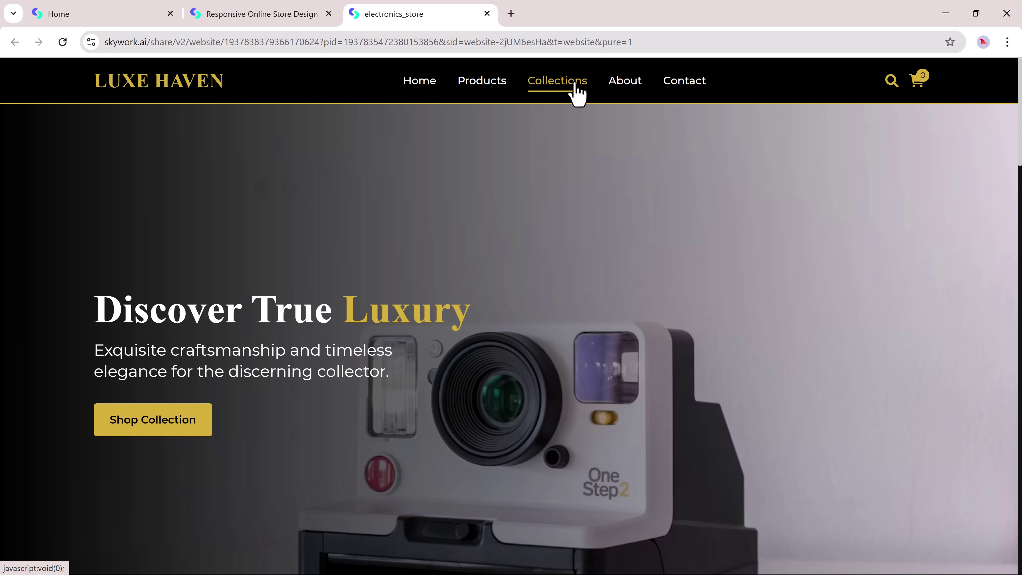
pyautogui.click(488, 90)
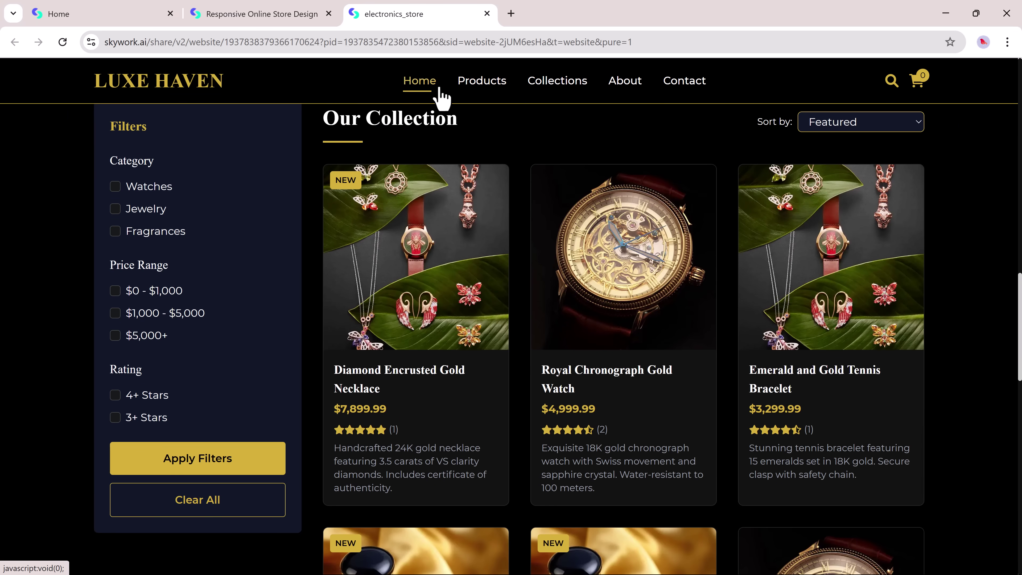
pyautogui.scroll(5, 643, 269)
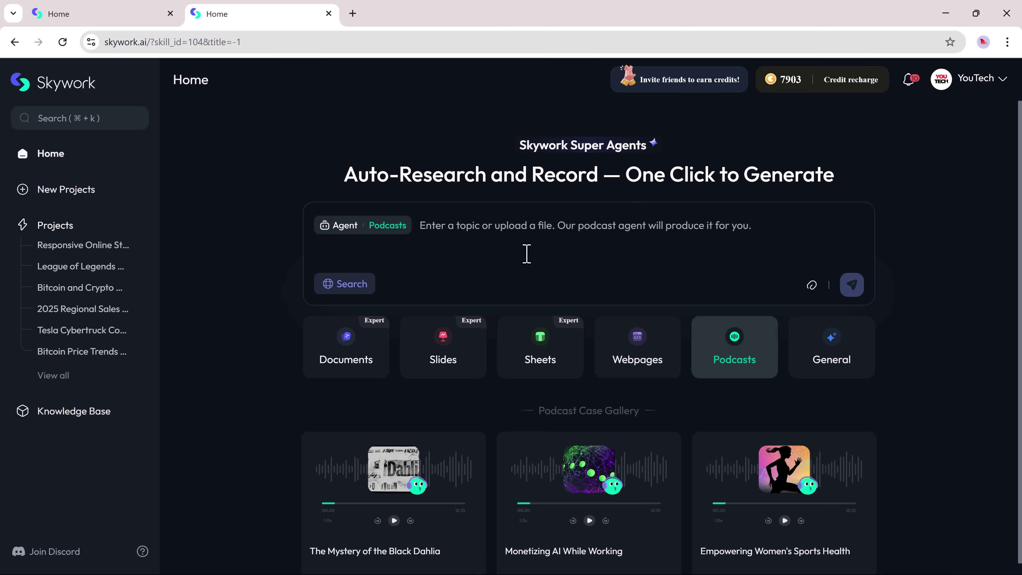
# - Submit a Podcasts request about making money with AI without quitting your job
pyautogui.write('Help me produce a podcast. The theme is: You Can Make Money with AI Without Quitting Your Job.')
pyautogui.press('BackSpace')
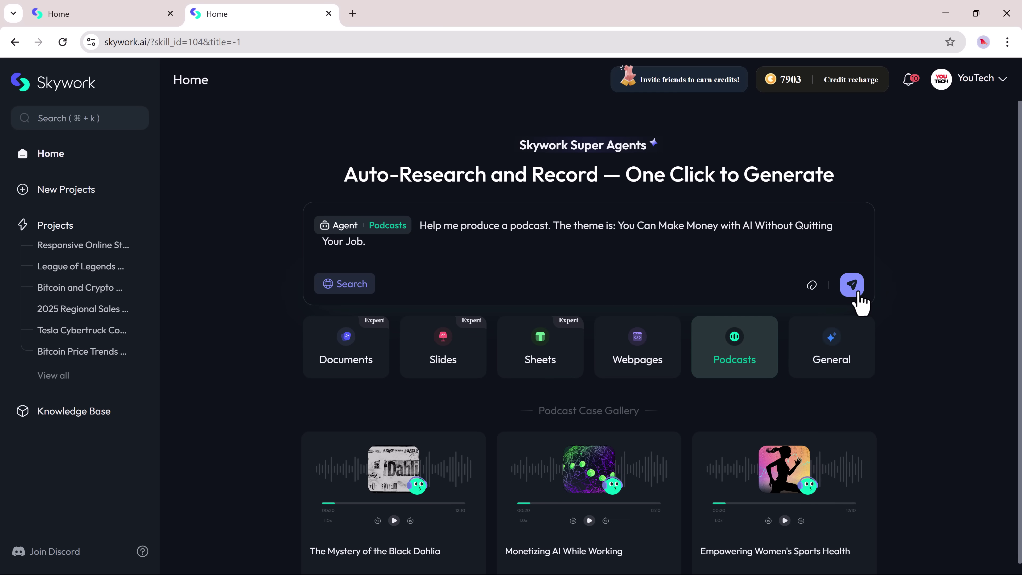
pyautogui.click(852, 285)
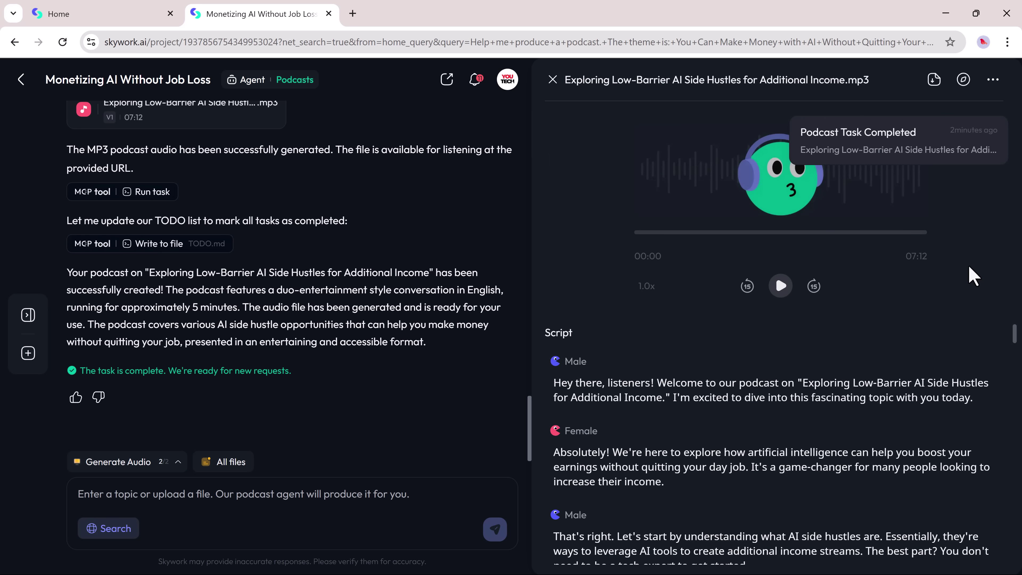
# - Play the opening of the 07:12 'Monetizing AI Without Job Loss' podcast MP3 and browse its script
pyautogui.scroll(-10, 912, 358)
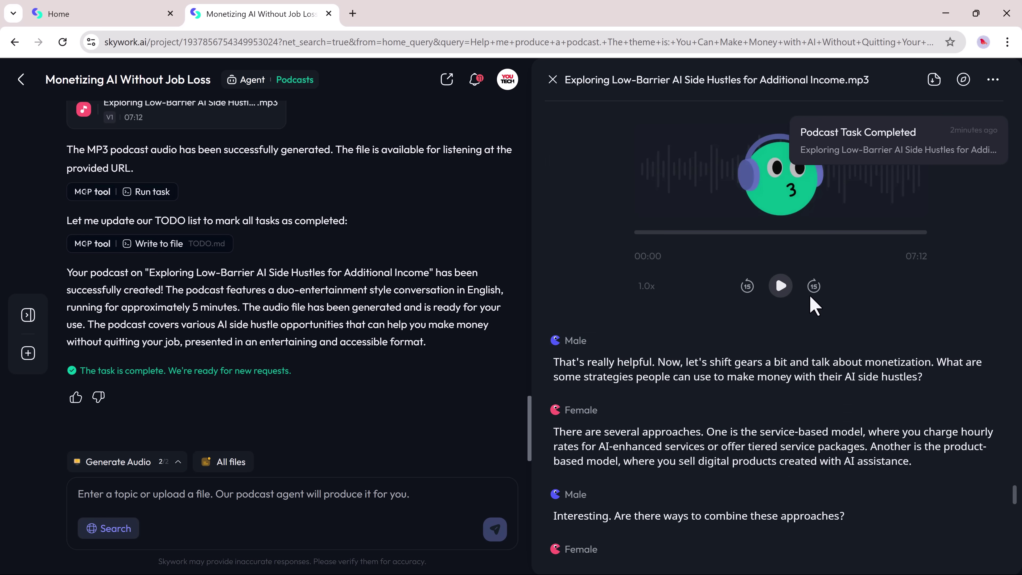
pyautogui.click(780, 286)
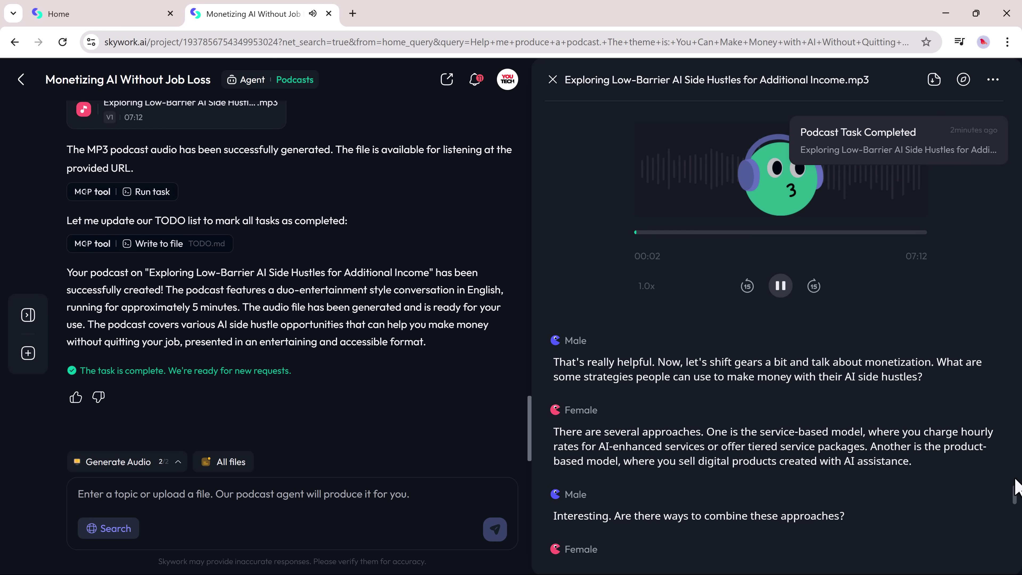
pyautogui.scroll(10, 1015, 435)
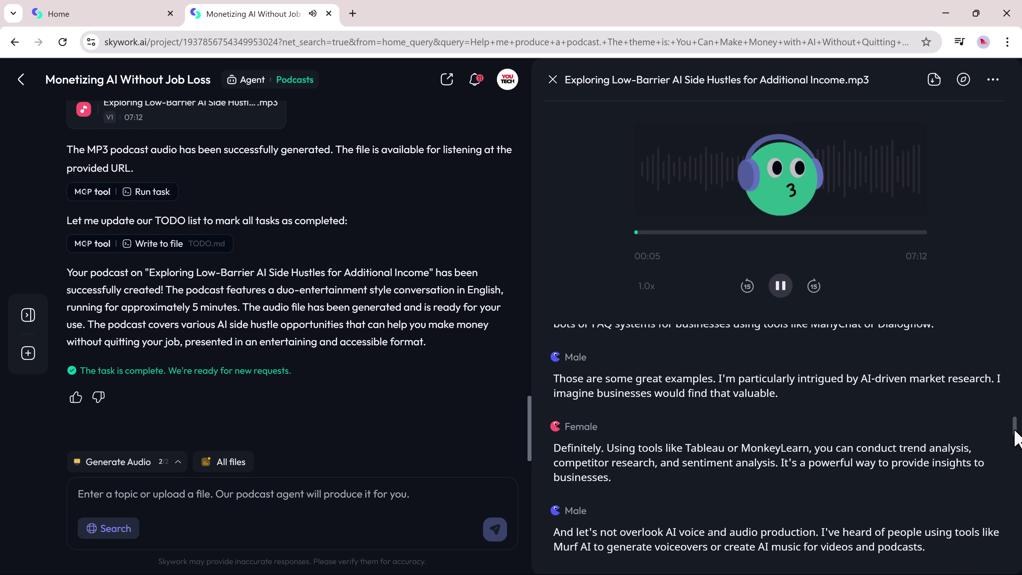
pyautogui.scroll(5, 1015, 435)
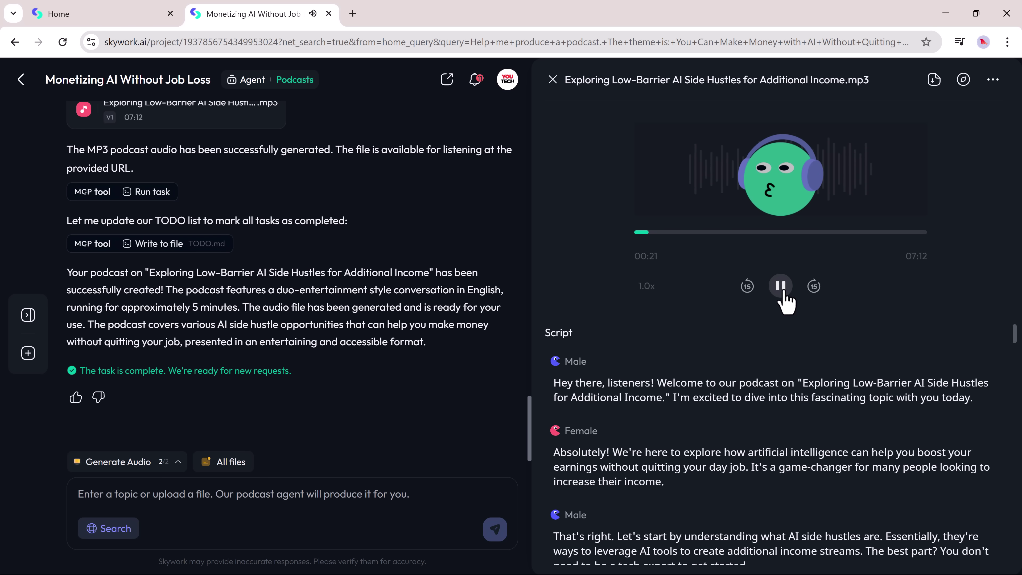
pyautogui.scroll(-20, 777, 428)
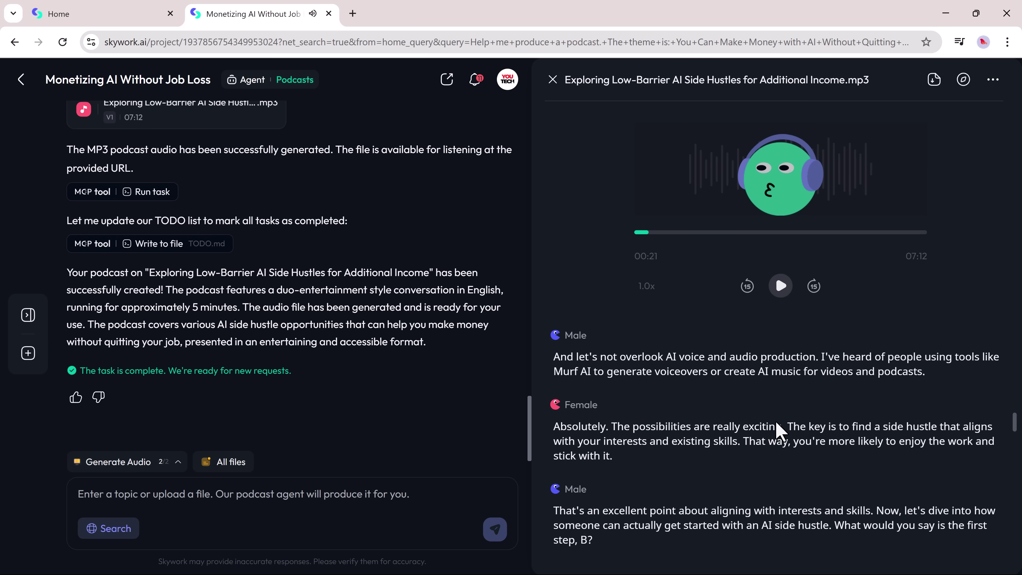
pyautogui.scroll(-20, 779, 428)
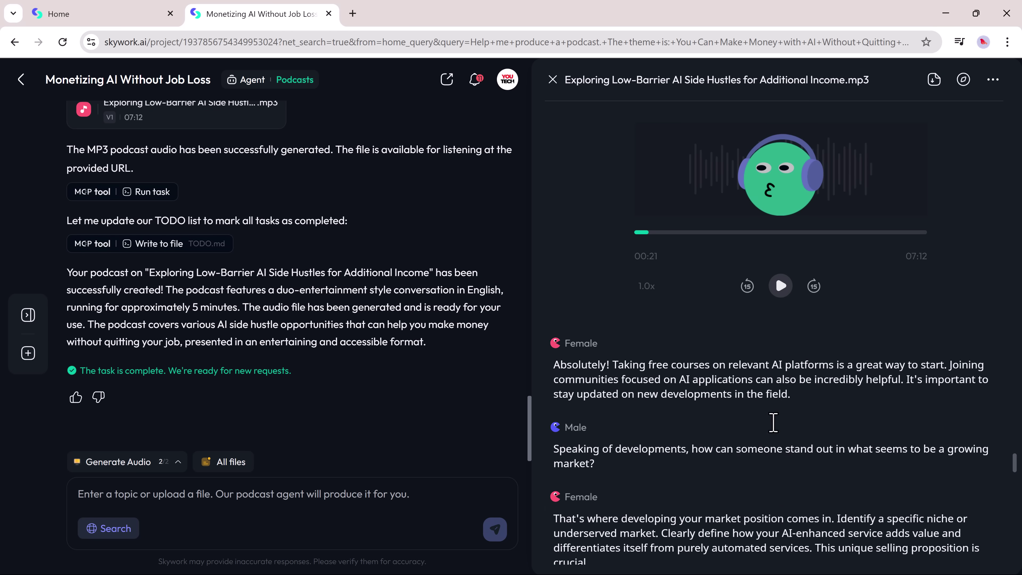
pyautogui.scroll(15, 773, 423)
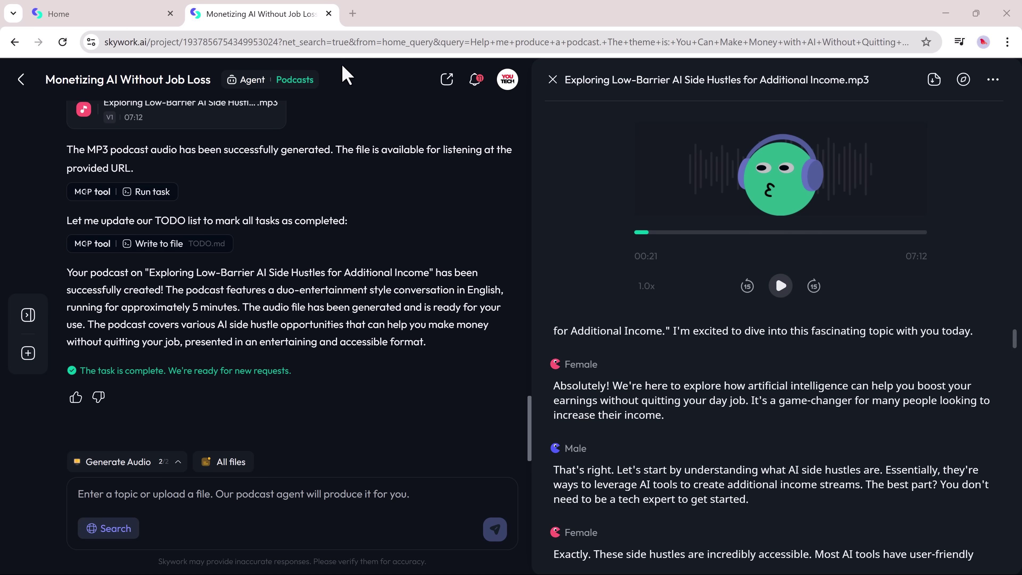
# - Return to the Skywork Home page and scroll down to the Document Case Gallery of sample reports
pyautogui.click(97, 14)
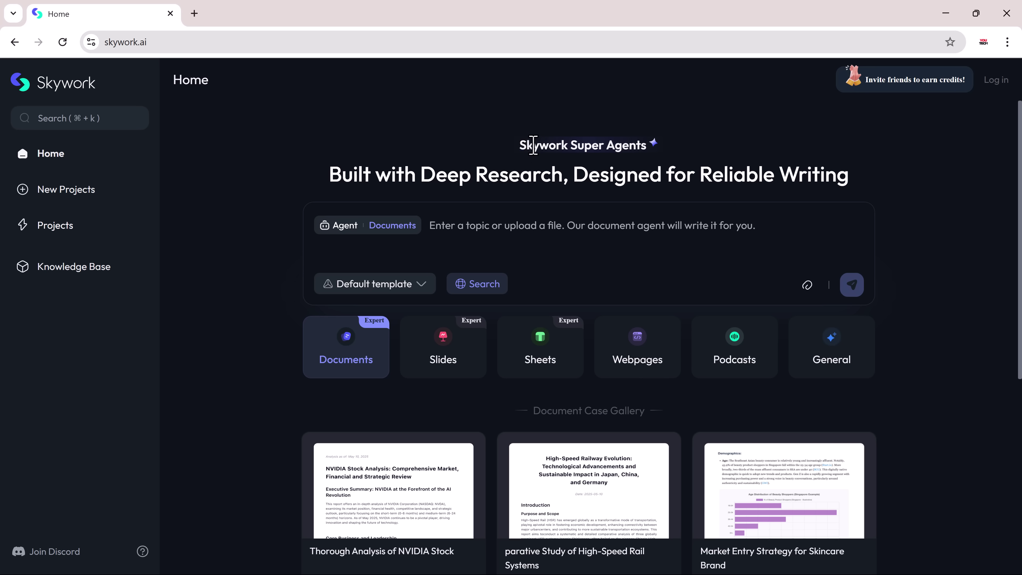
pyautogui.moveTo(539, 145); pyautogui.dragTo(650, 145)
pyautogui.click(686, 161)
pyautogui.scroll(-5, 350, 396)
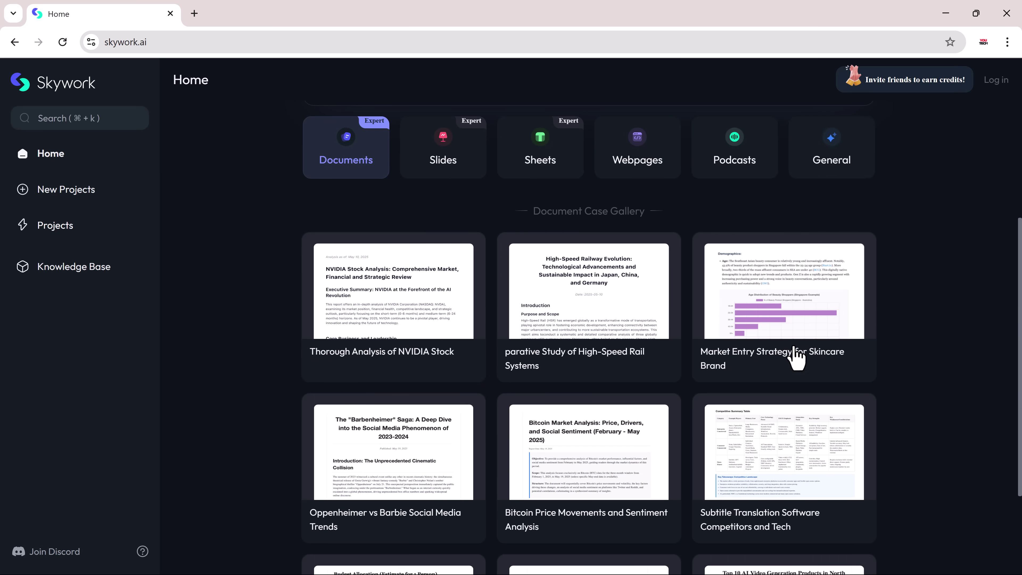
pyautogui.scroll(-3, 794, 358)
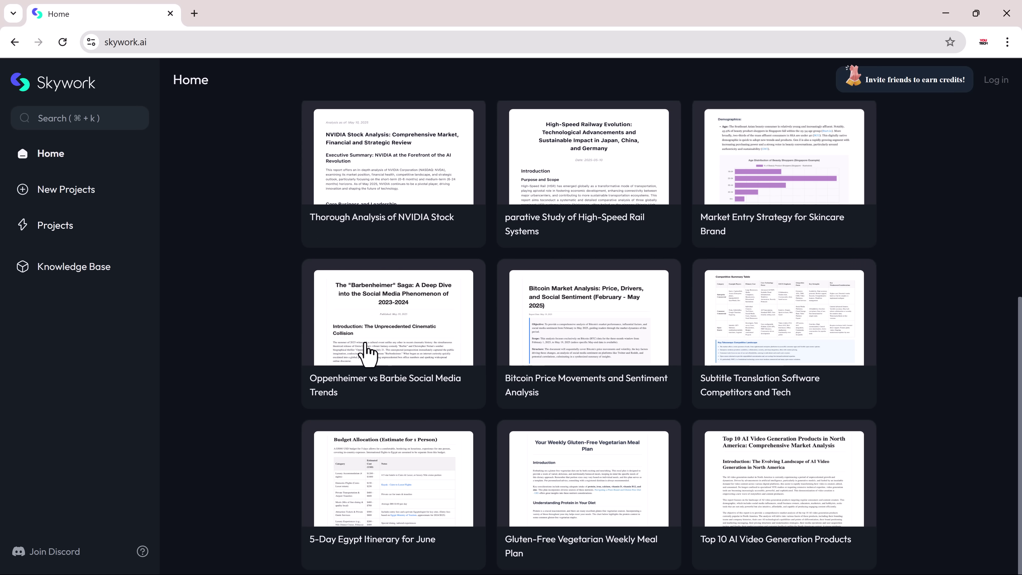